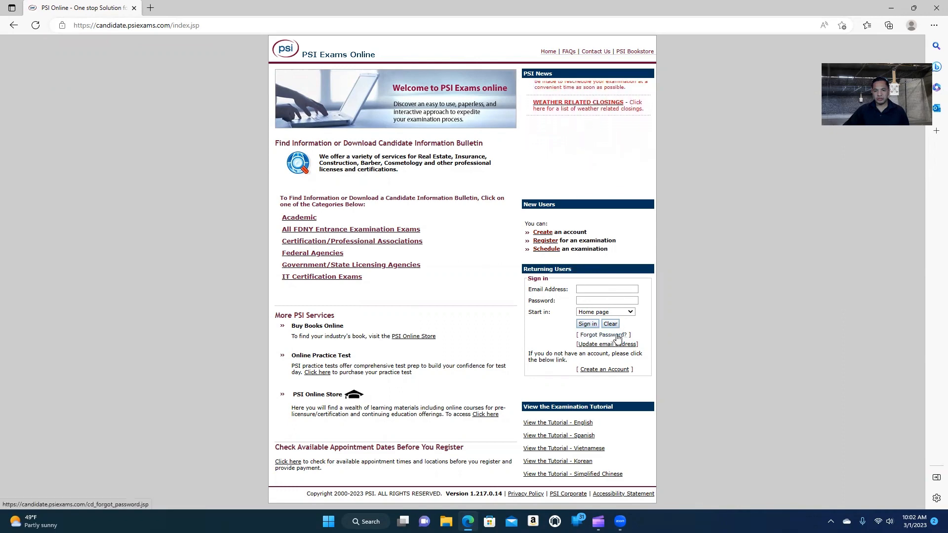
# Look over the Create an Account form and its security question list, then go back home.
pyautogui.click(551, 234)
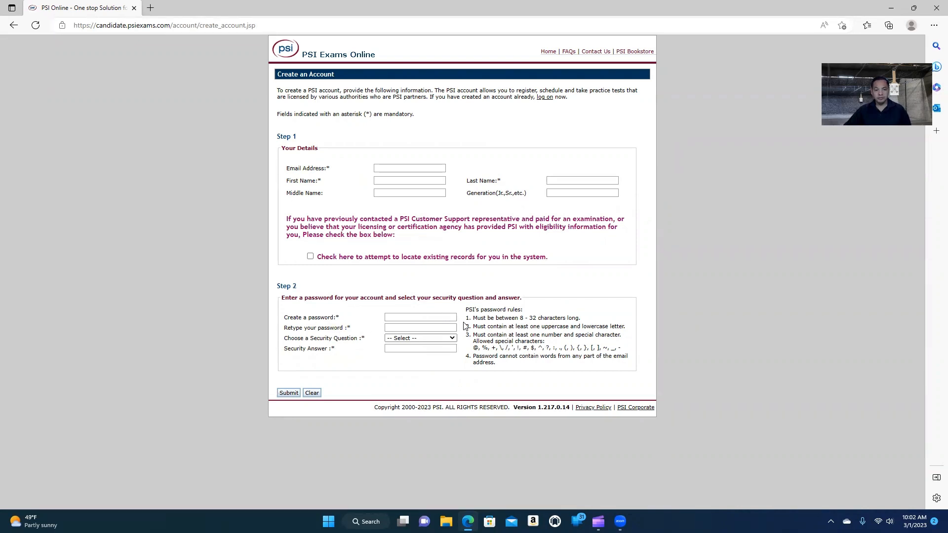
pyautogui.click(400, 338)
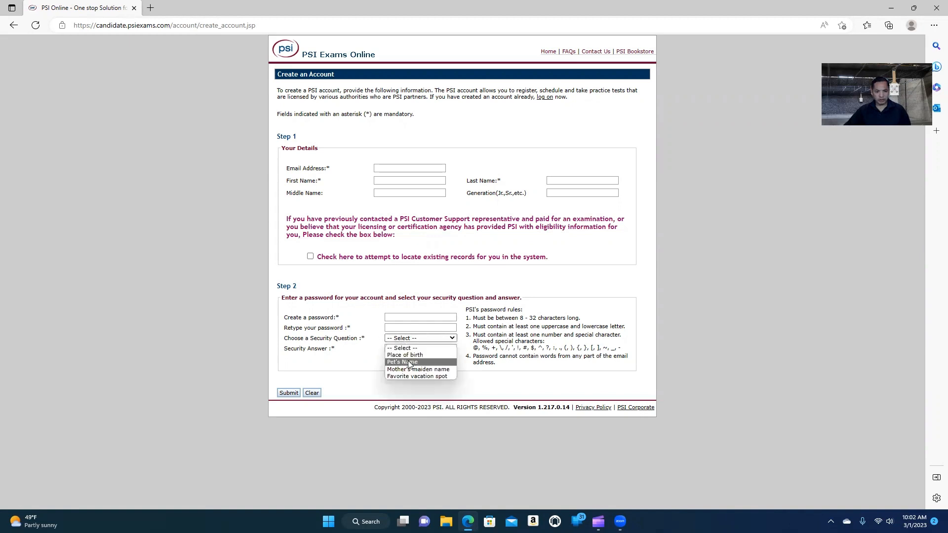
pyautogui.click(305, 391)
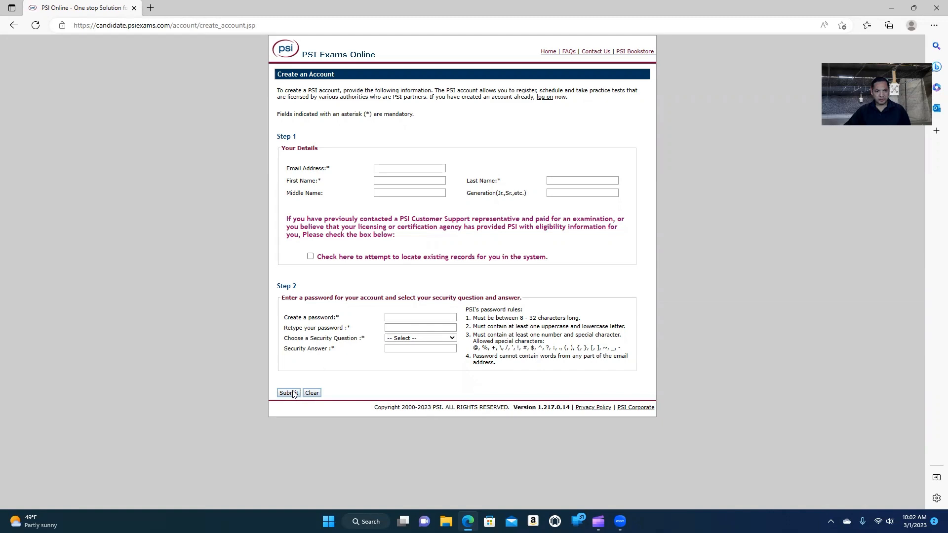
pyautogui.click(18, 31)
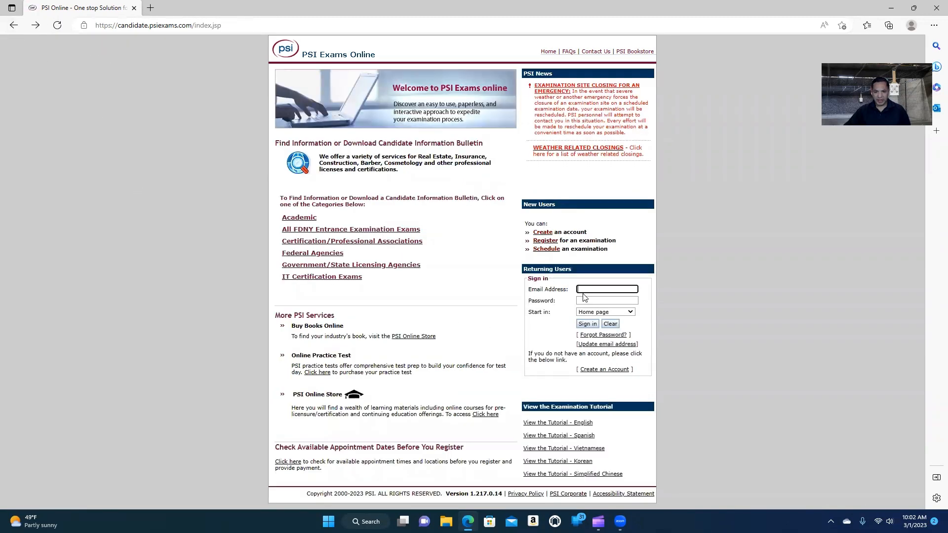
# Sign in using the saved account e-mail from autofill and the account password.
pyautogui.click(583, 292)
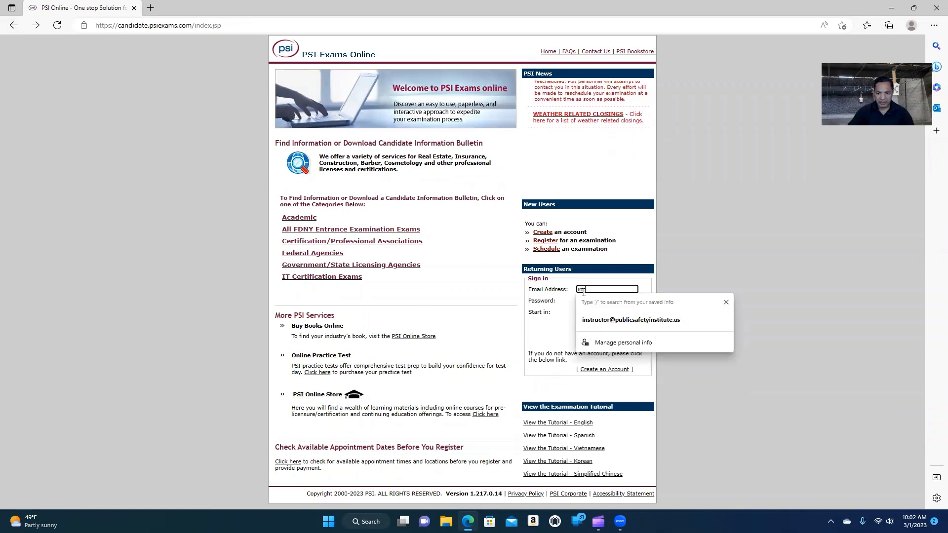
pyautogui.click(610, 318)
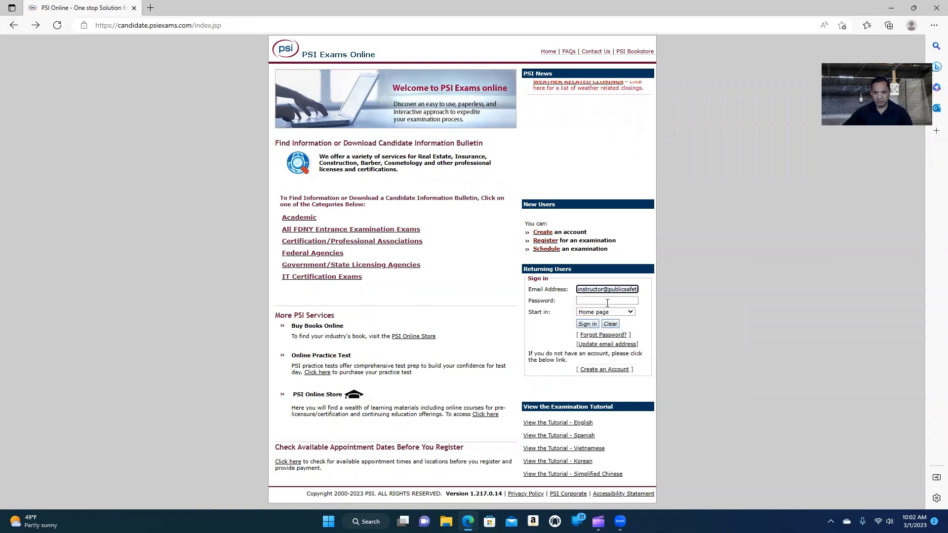
pyautogui.click(607, 301)
pyautogui.write('••••••••••')
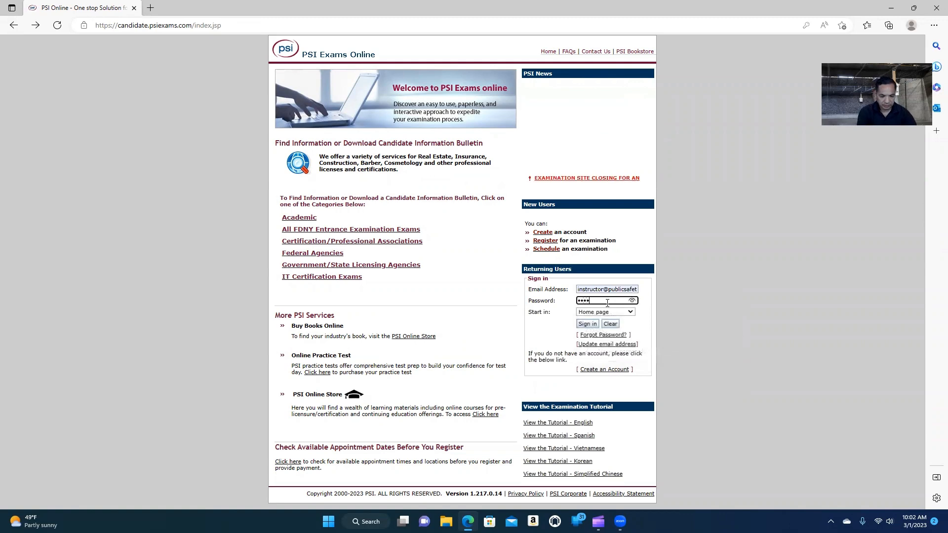
pyautogui.click(587, 323)
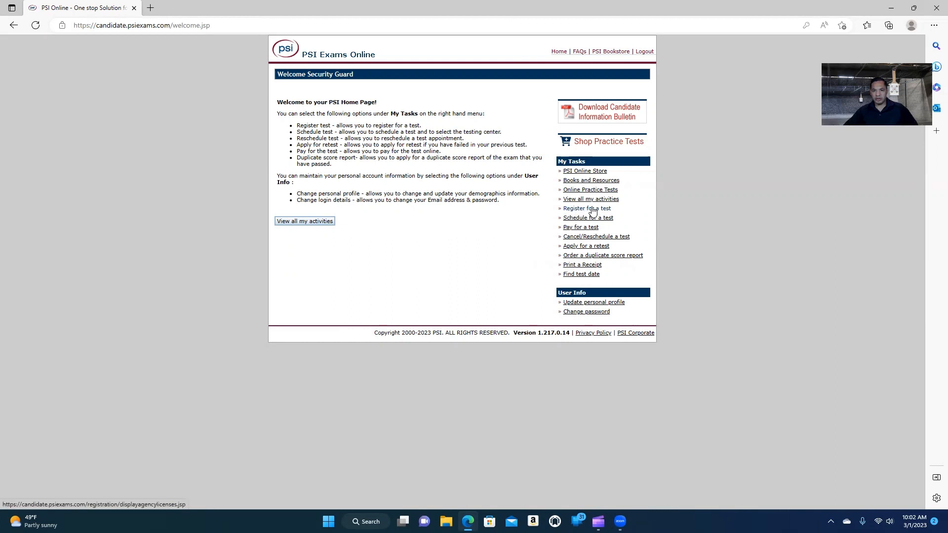
# Start a test registration under Government/State Licensing Agencies with California as the jurisdiction.
pyautogui.click(592, 210)
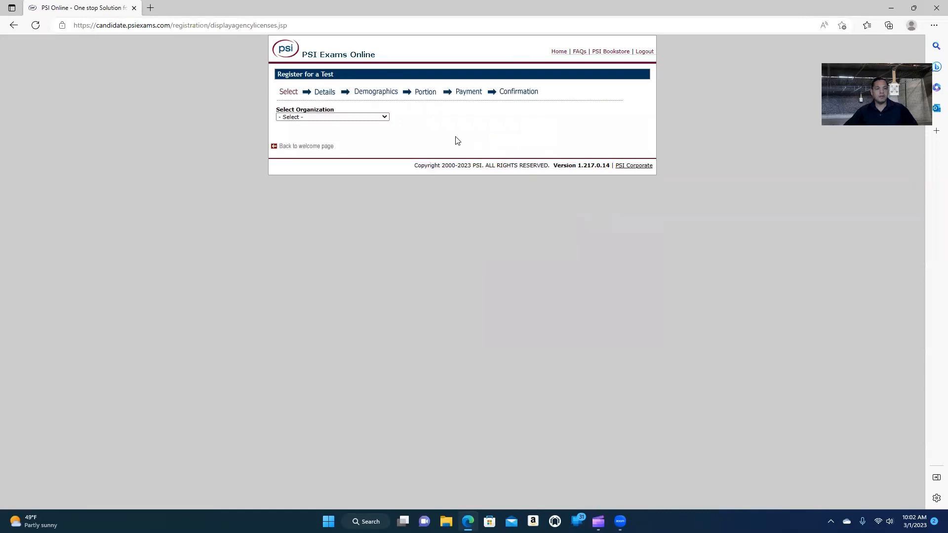
pyautogui.click(385, 117)
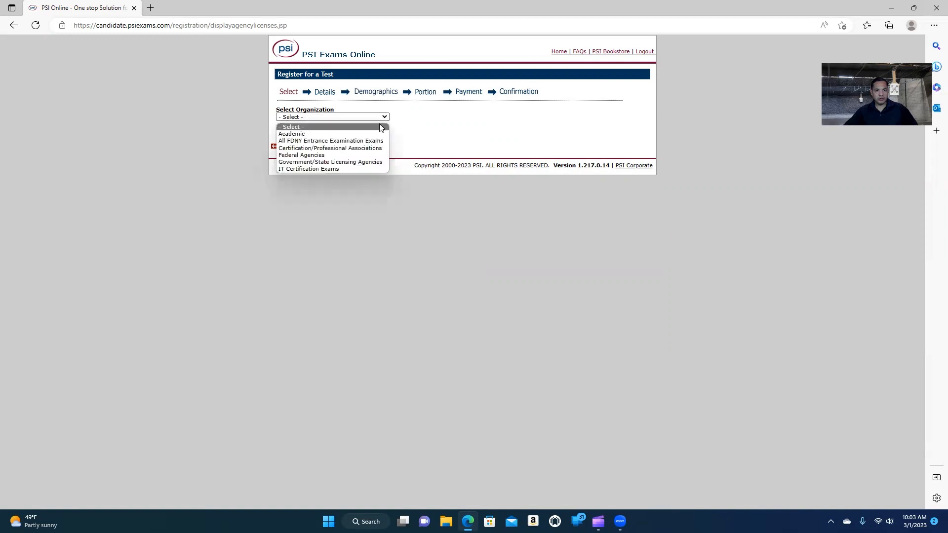
pyautogui.click(367, 160)
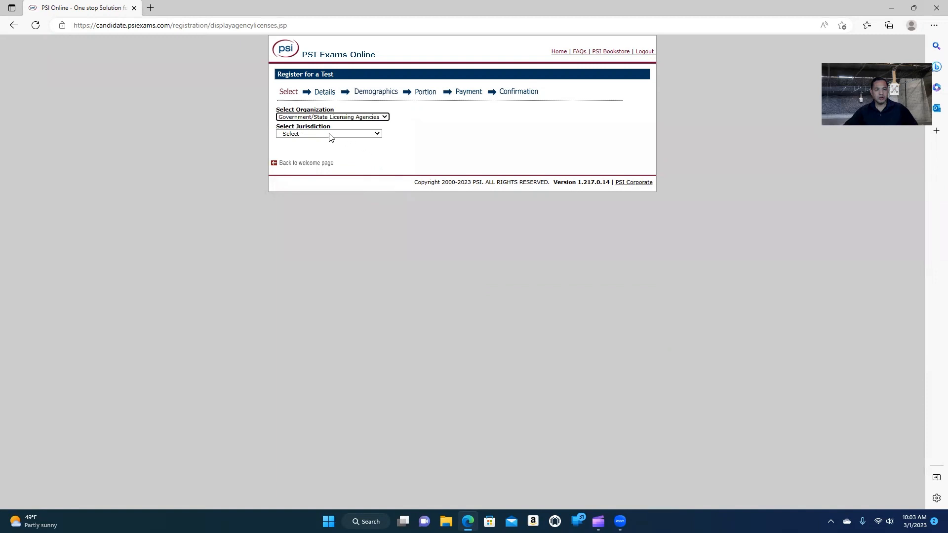
pyautogui.click(378, 134)
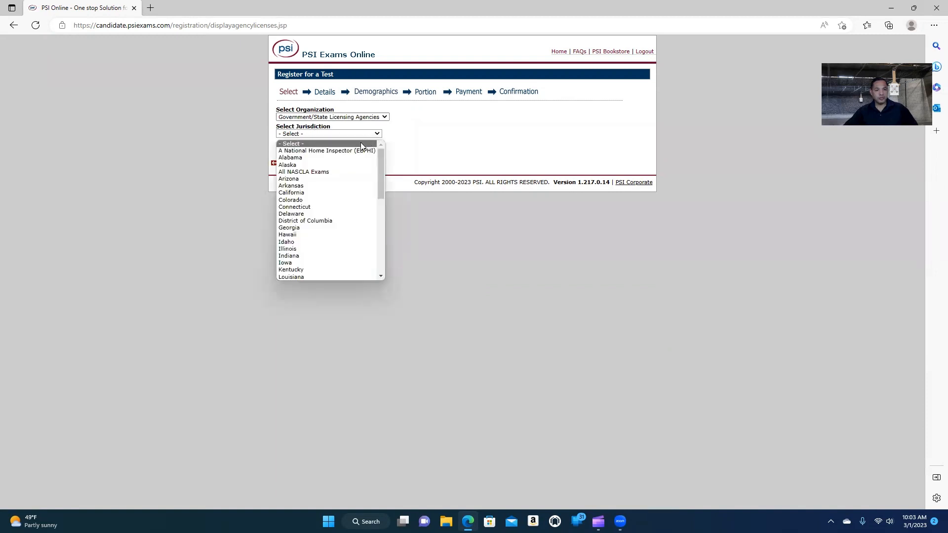
pyautogui.click(331, 194)
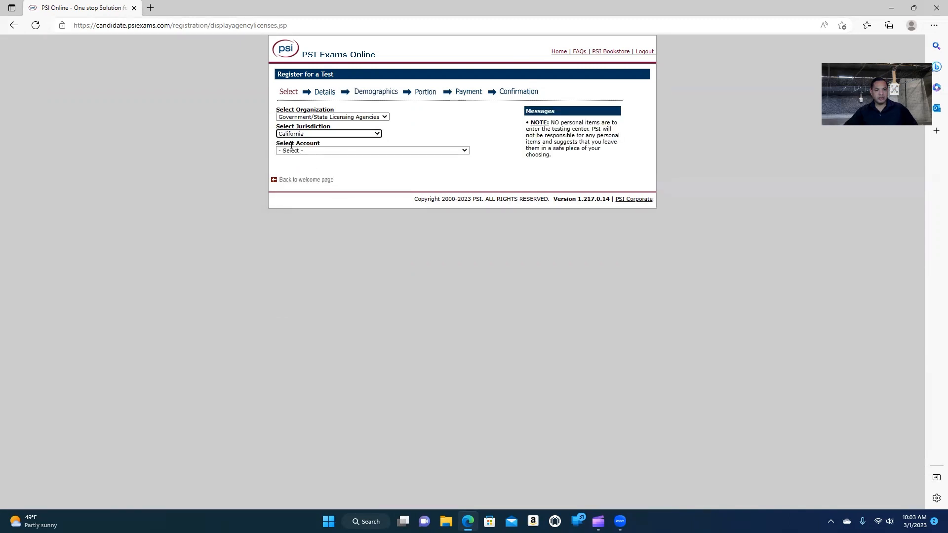
# Choose the All CA DCA BSIS Firearms Exams account and open the BSIS scheduling page.
pyautogui.click(431, 150)
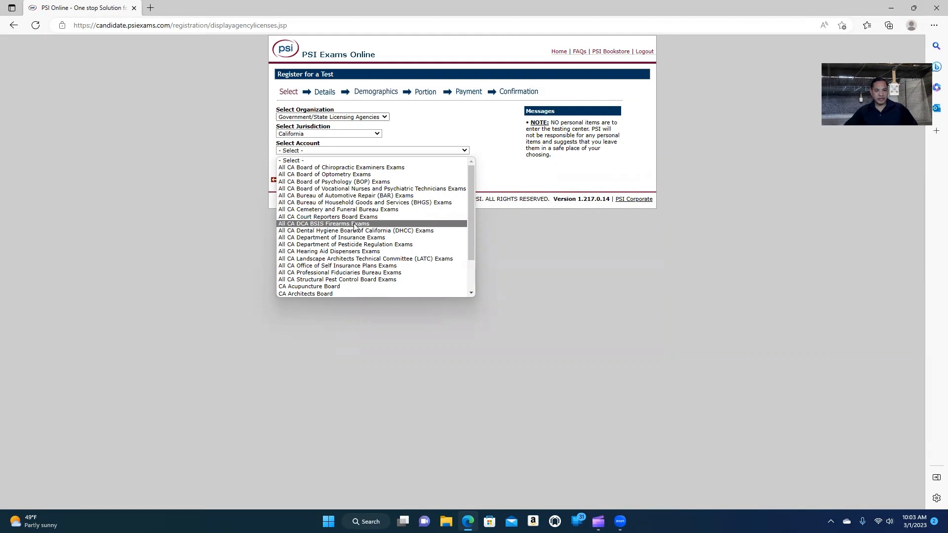
pyautogui.click(384, 224)
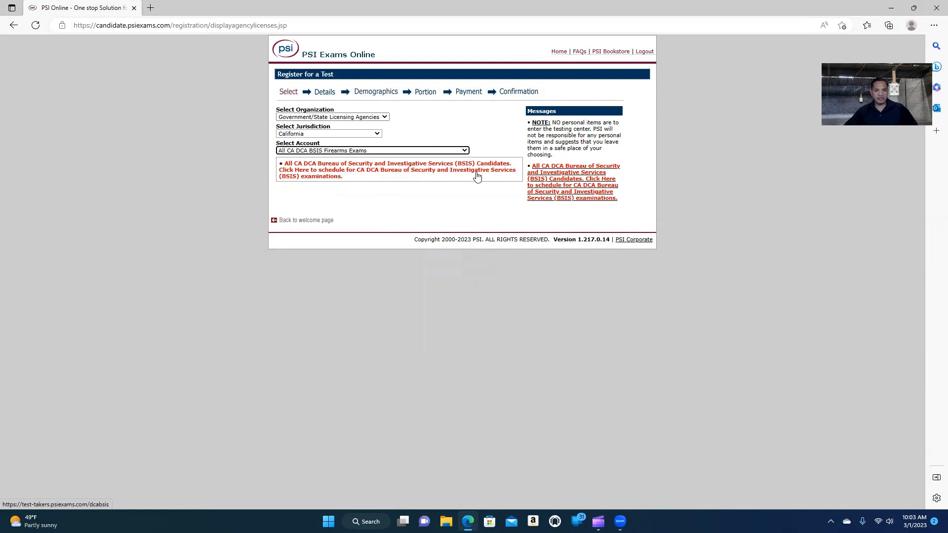
pyautogui.click(366, 173)
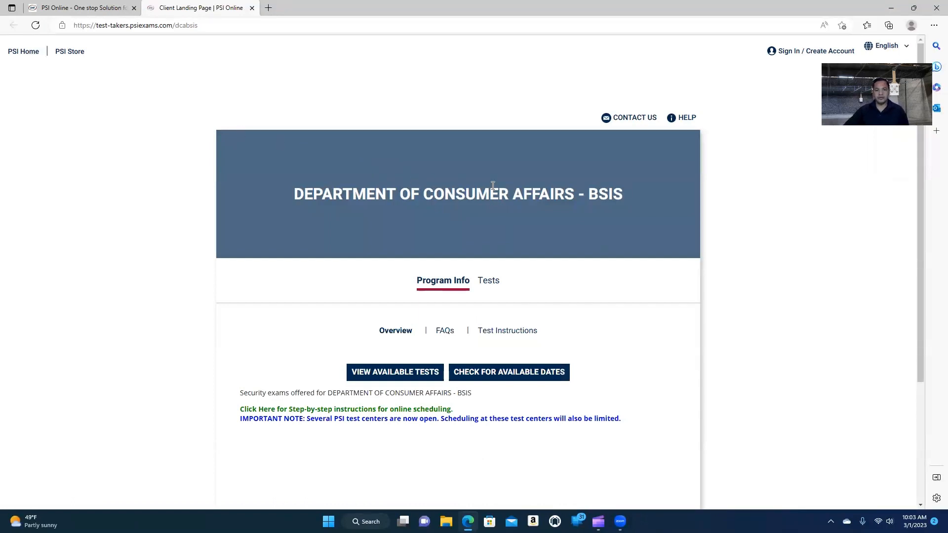
# Browse the BSIS program information, exam centre regulations, FAQs and tutorial video.
pyautogui.scroll(-3, 631, 202)
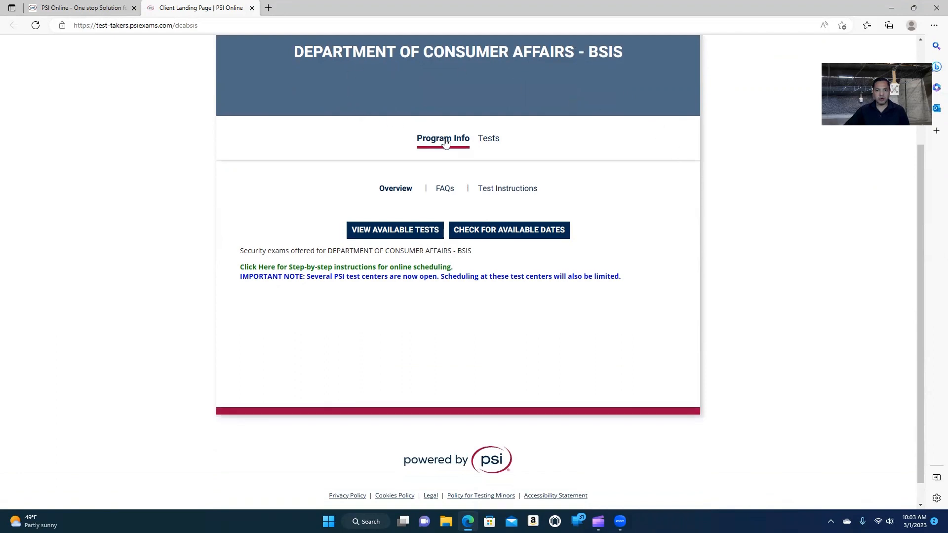
pyautogui.click(488, 141)
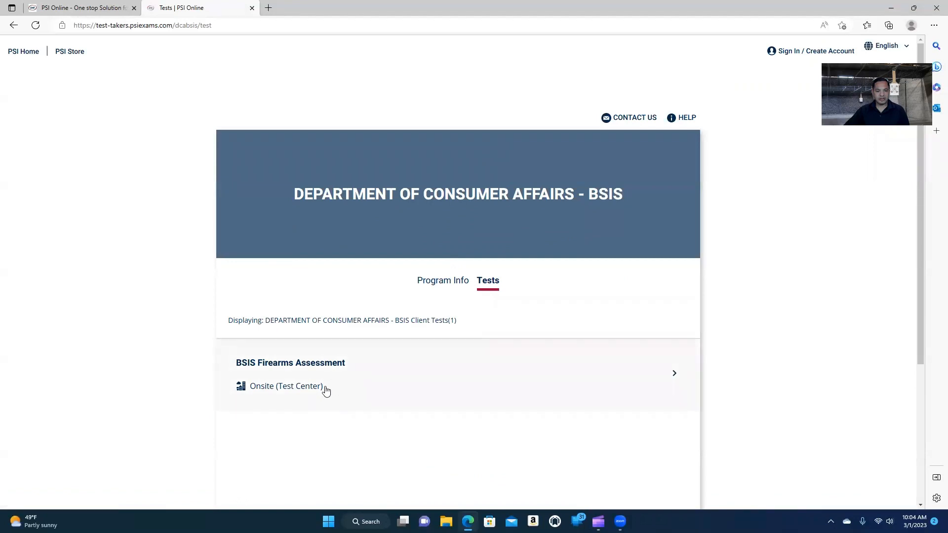
pyautogui.click(435, 281)
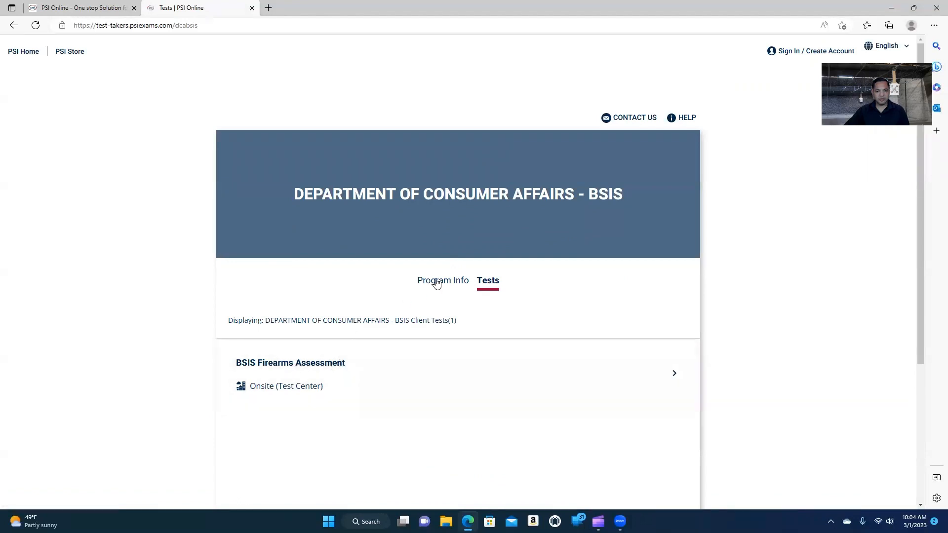
pyautogui.click(443, 330)
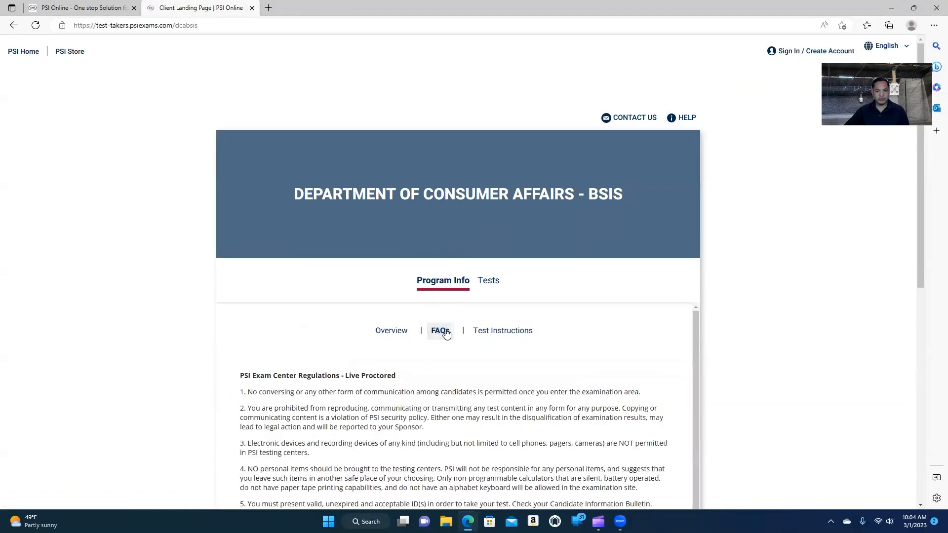
pyautogui.scroll(-4, 514, 338)
pyautogui.scroll(4, 495, 316)
pyautogui.click(496, 333)
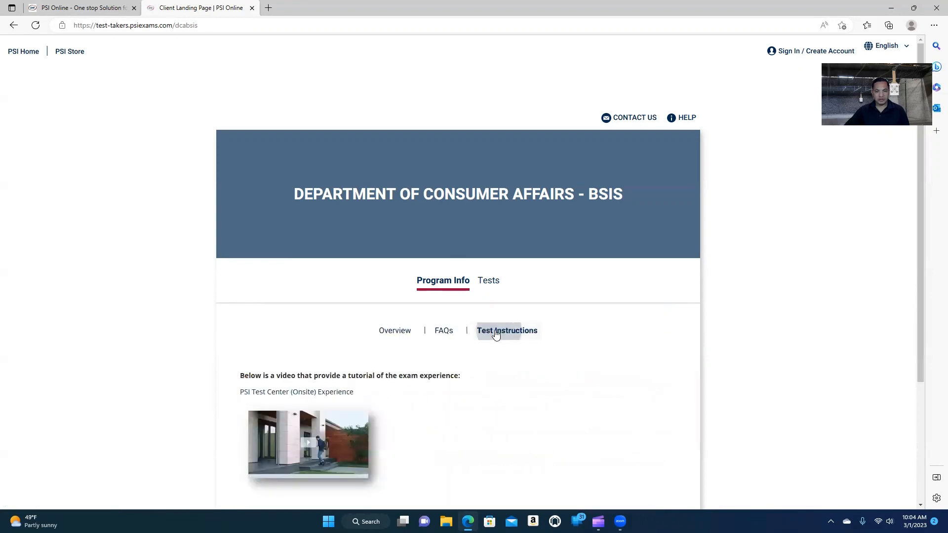
pyautogui.click(404, 331)
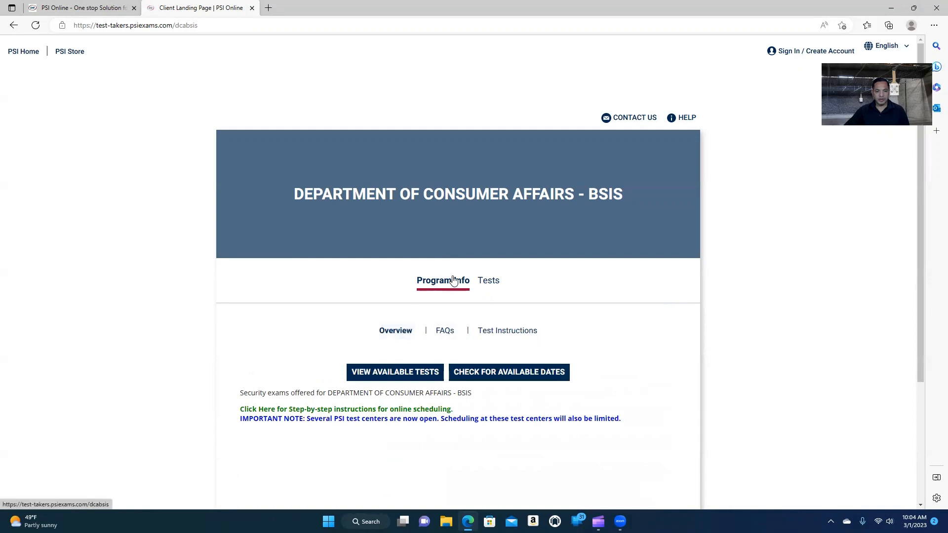
pyautogui.scroll(-3, 436, 279)
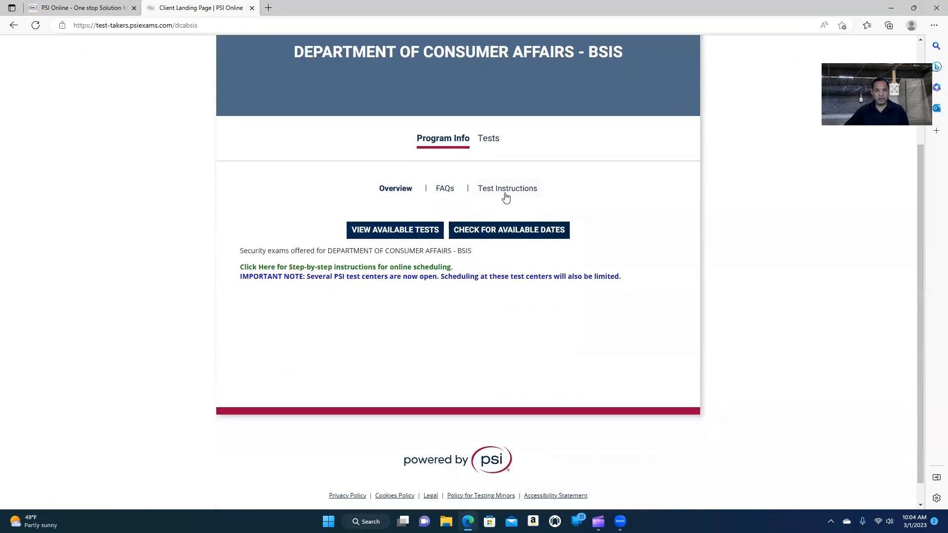
# List the BSIS tests and open the onsite BSIS Firearms Assessment details.
pyautogui.click(385, 231)
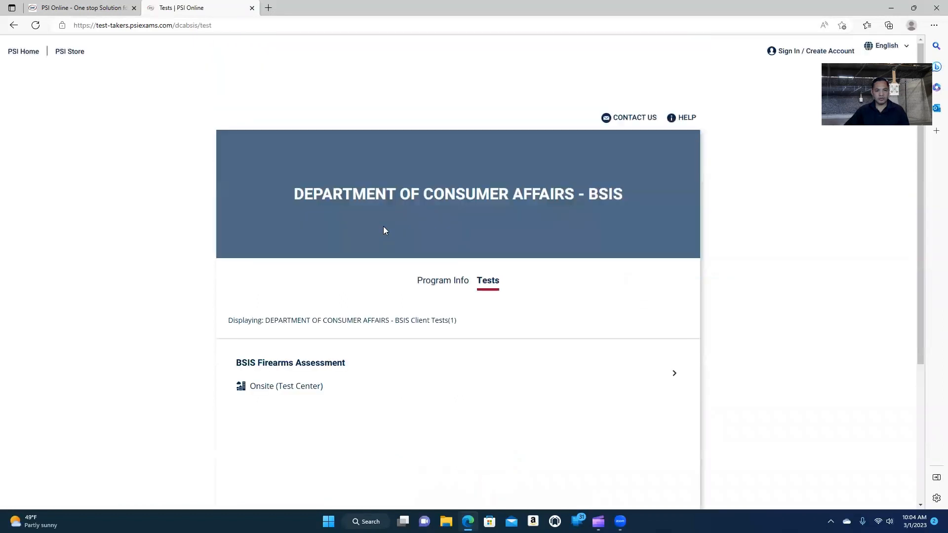
pyautogui.scroll(-1, 448, 216)
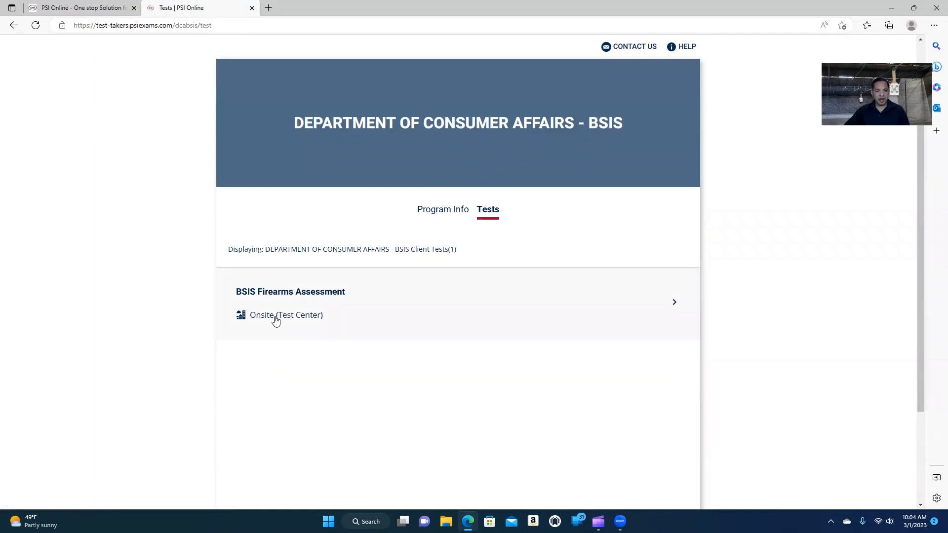
pyautogui.click(672, 303)
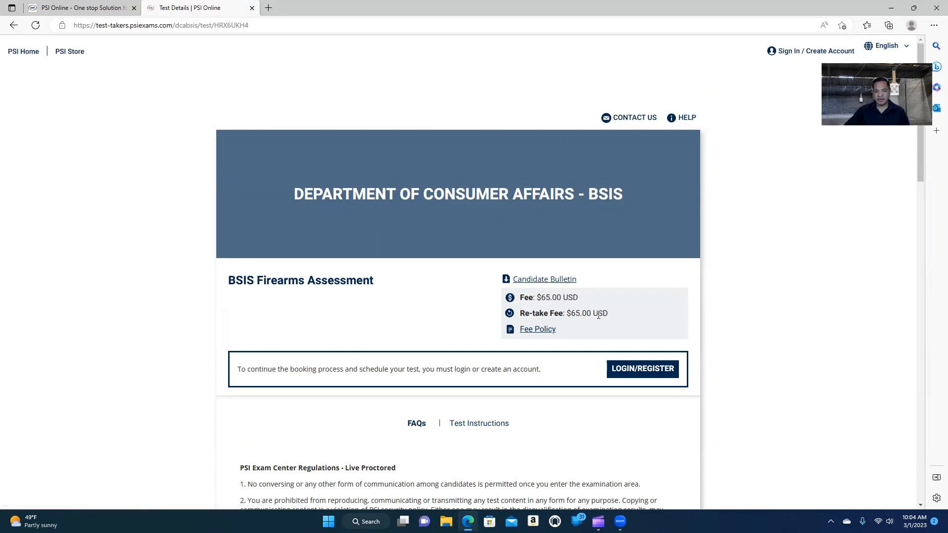
# Open the Candidate Bulletin PDF, read the Fee Policy, and return to the Firearms Assessment details.
pyautogui.click(537, 279)
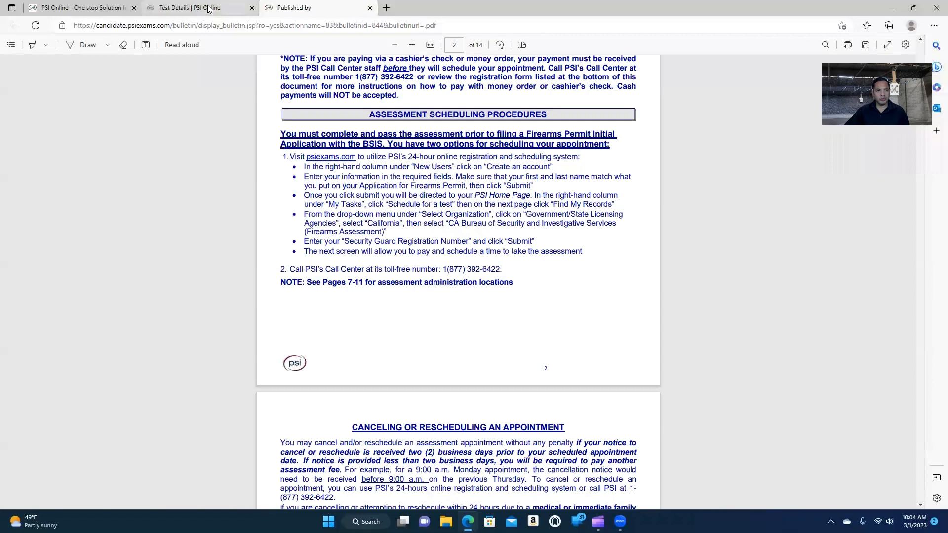
pyautogui.click(209, 9)
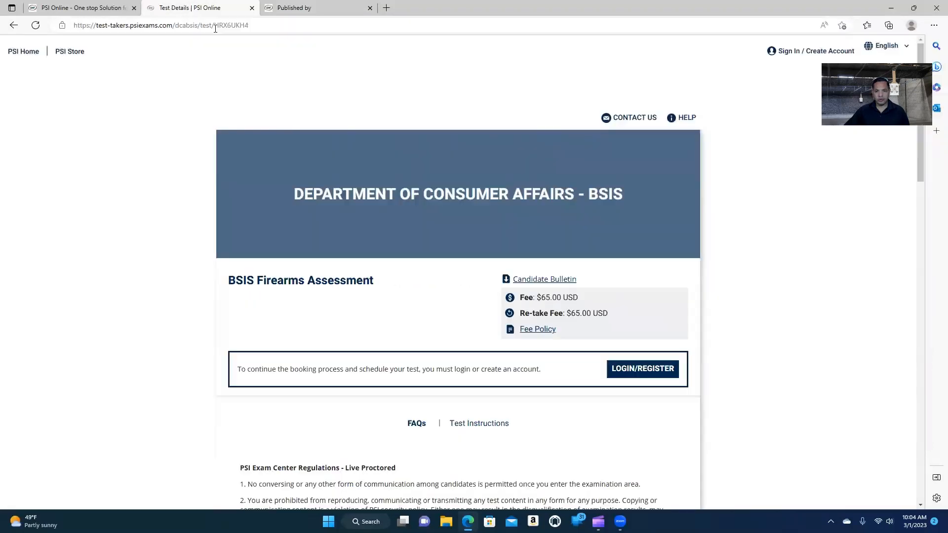
pyautogui.click(534, 335)
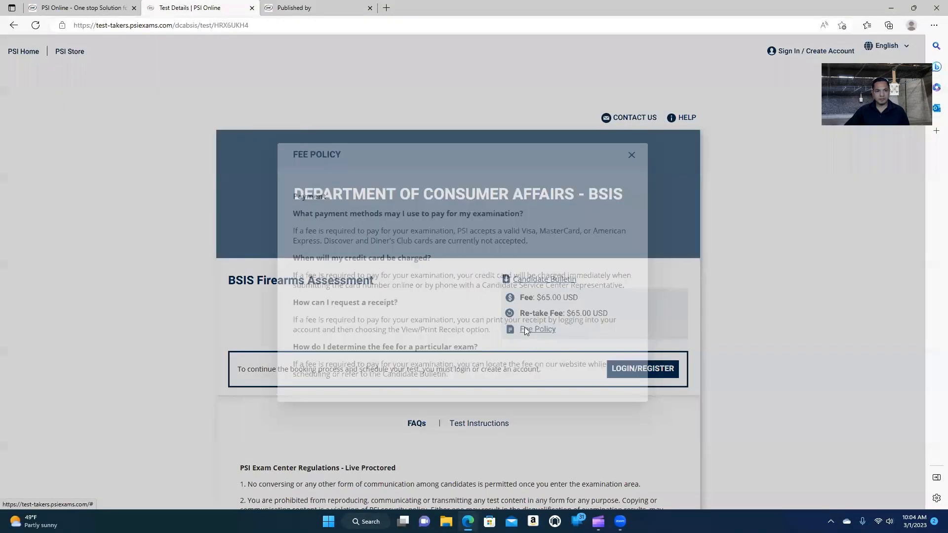
pyautogui.click(631, 156)
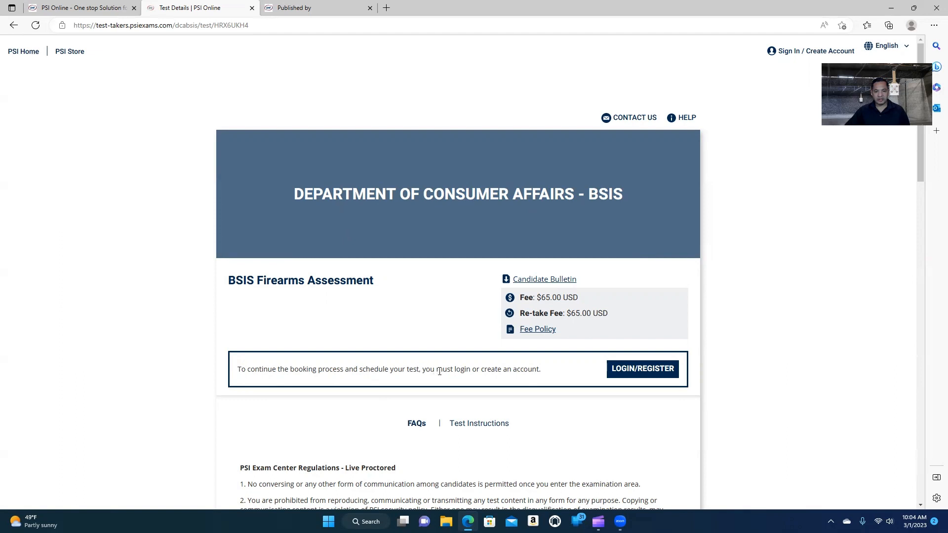
pyautogui.scroll(-1, 525, 370)
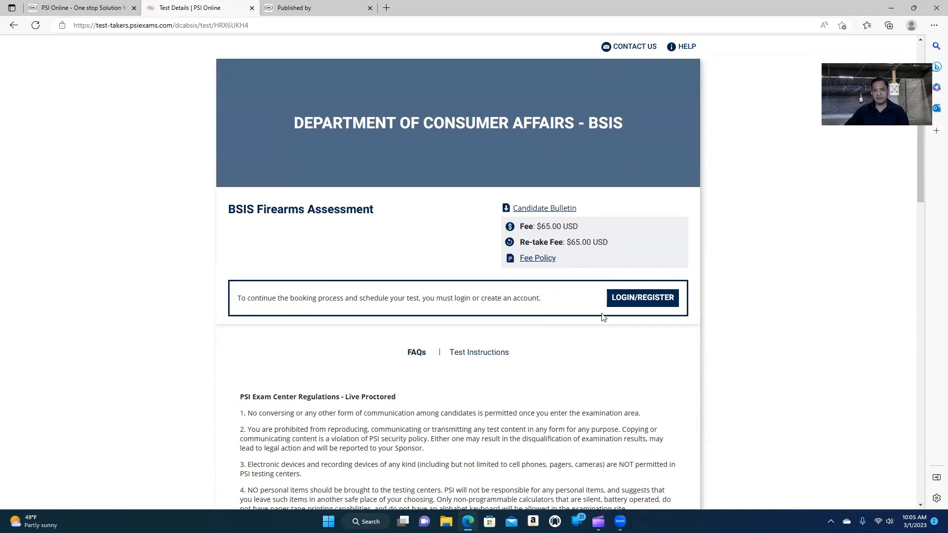
# Attempt to log in with the saved instructor e-mail and the account password.
pyautogui.click(628, 302)
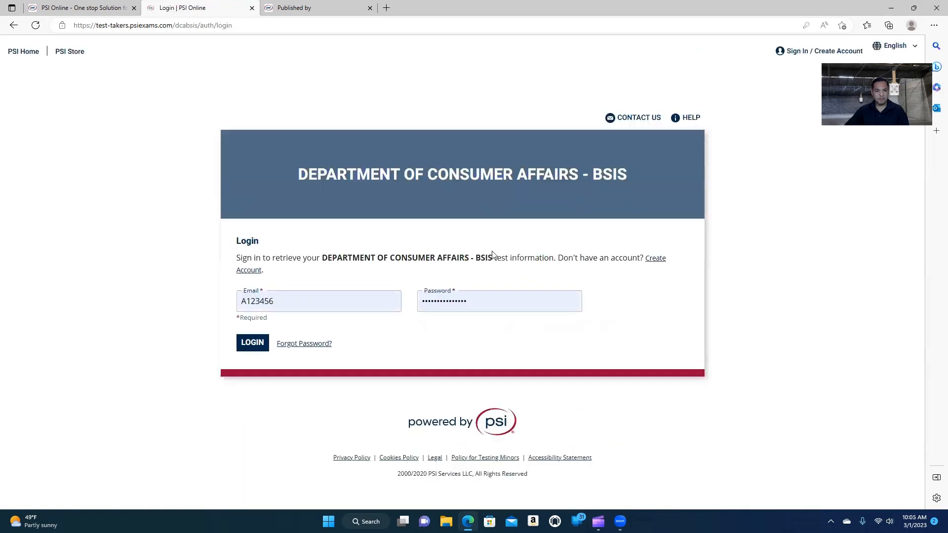
pyautogui.click(294, 297)
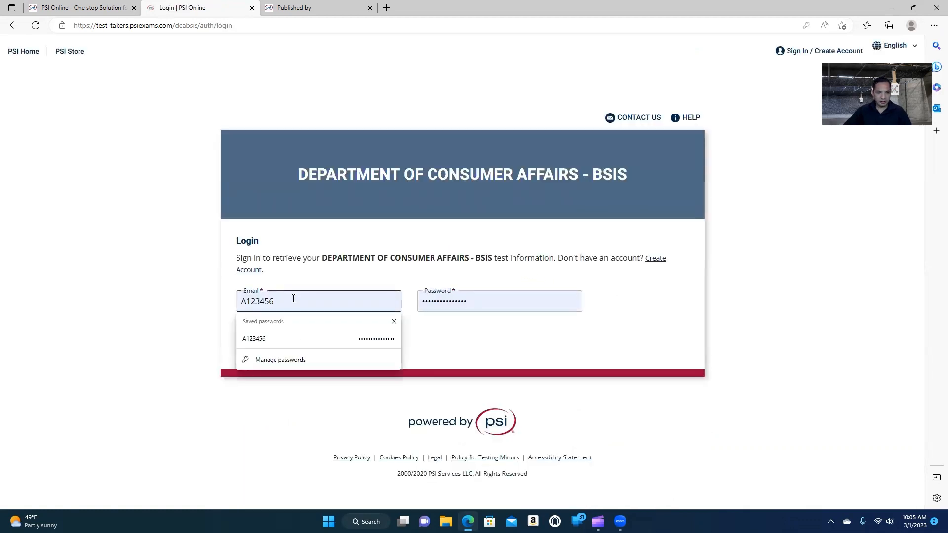
pyautogui.hotkey('ctrl', 'a')
pyautogui.write('se')
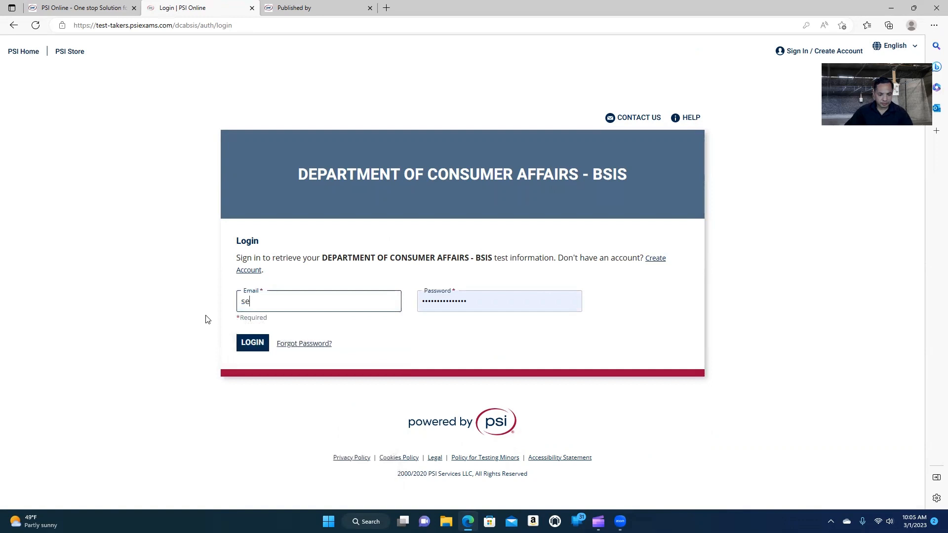
pyautogui.write('curit')
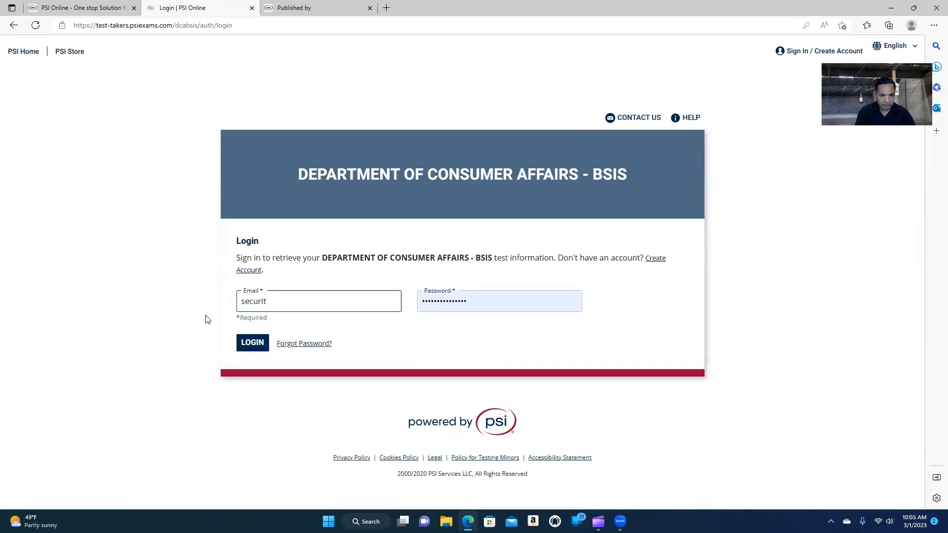
pyautogui.press('BackSpace')
pyautogui.press('BackSpace')
pyautogui.press('BackSpace')
pyautogui.press('BackSpace')
pyautogui.write('instr')
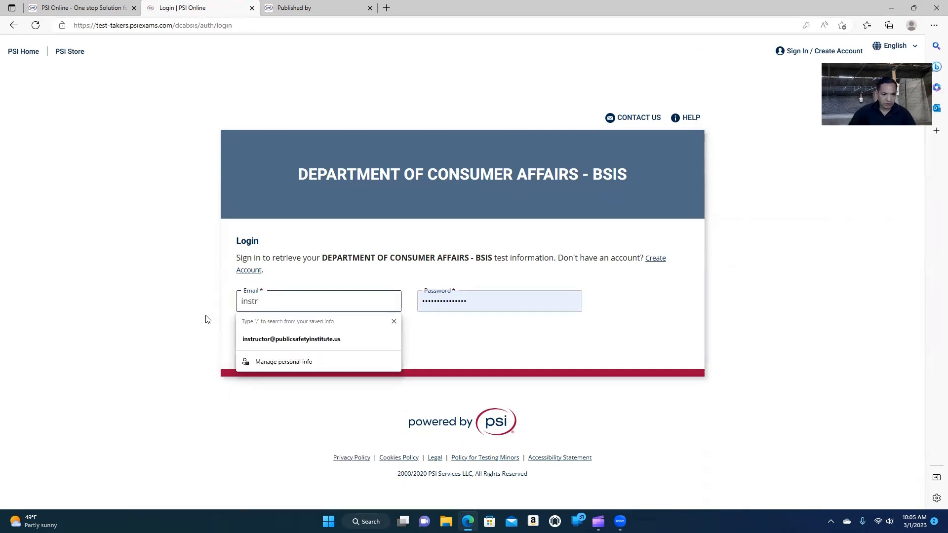
pyautogui.click(277, 339)
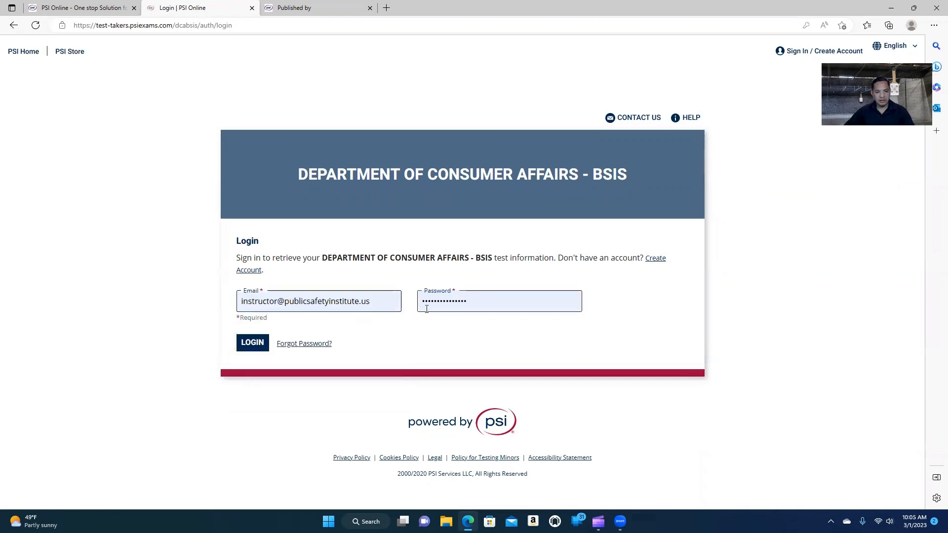
pyautogui.press('Tab')
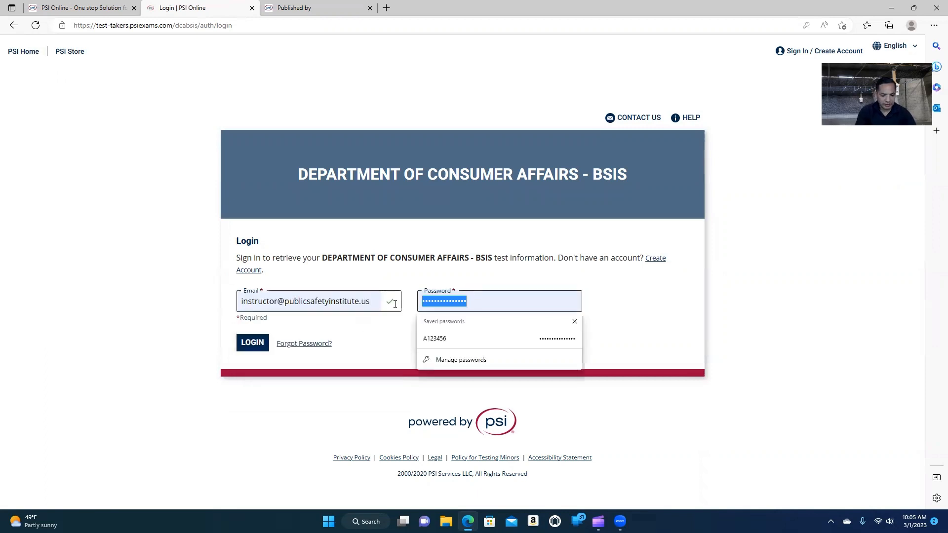
pyautogui.write('••••••••')
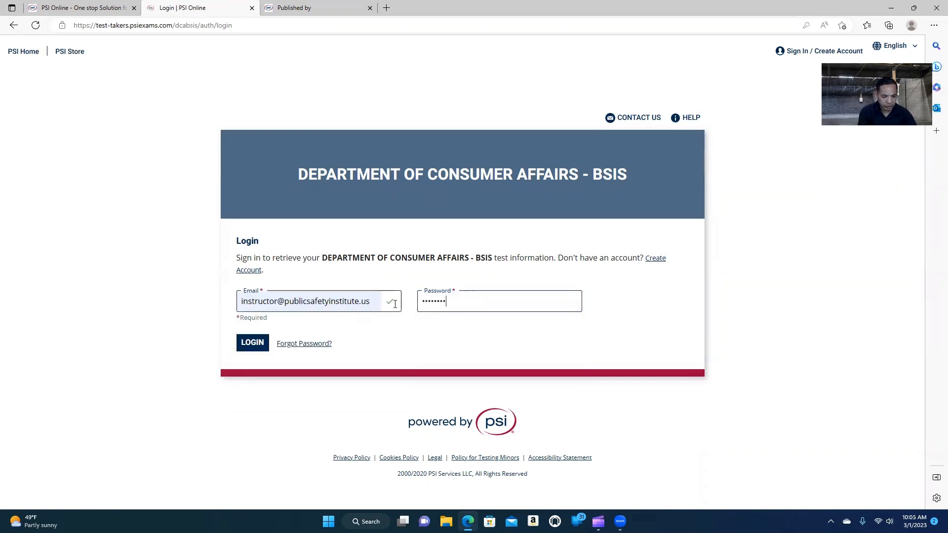
pyautogui.write('••')
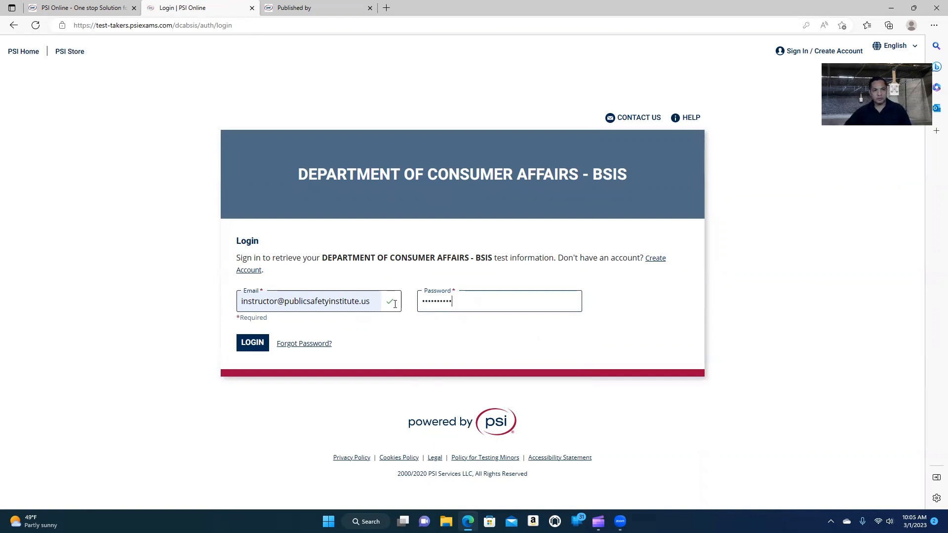
pyautogui.click(253, 344)
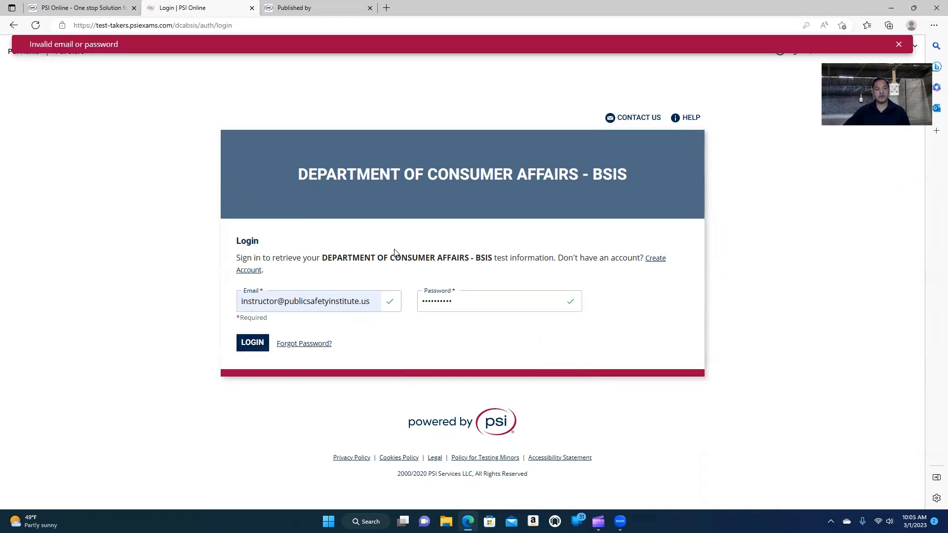
# Go to the Create Account registration form from the BSIS login page.
pyautogui.click(656, 261)
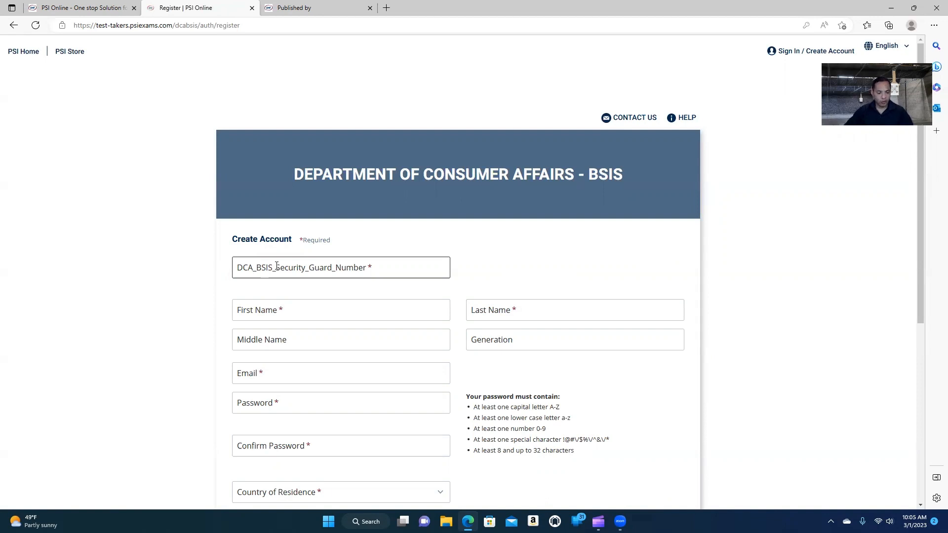
# Enter the security guard number and the candidate's first and last name.
pyautogui.click(276, 266)
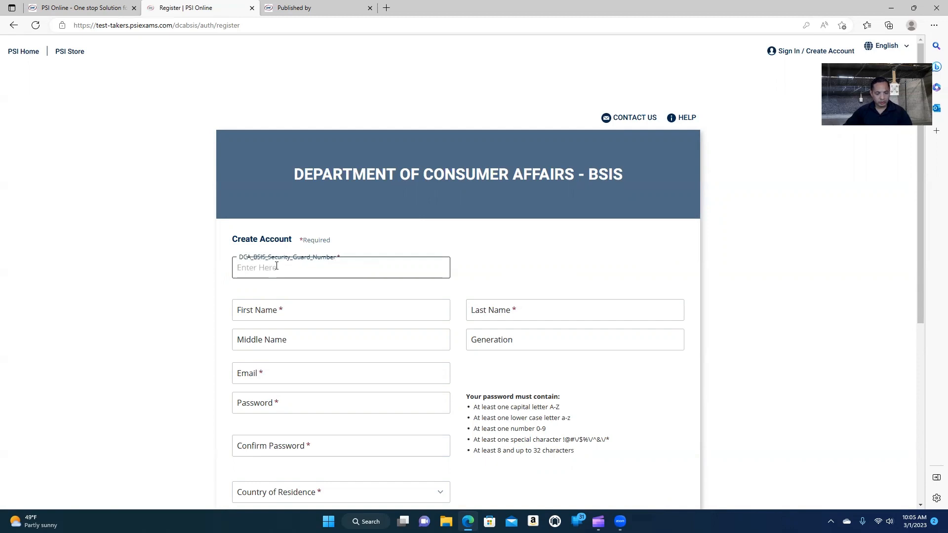
pyautogui.write('B123456')
pyautogui.click(280, 317)
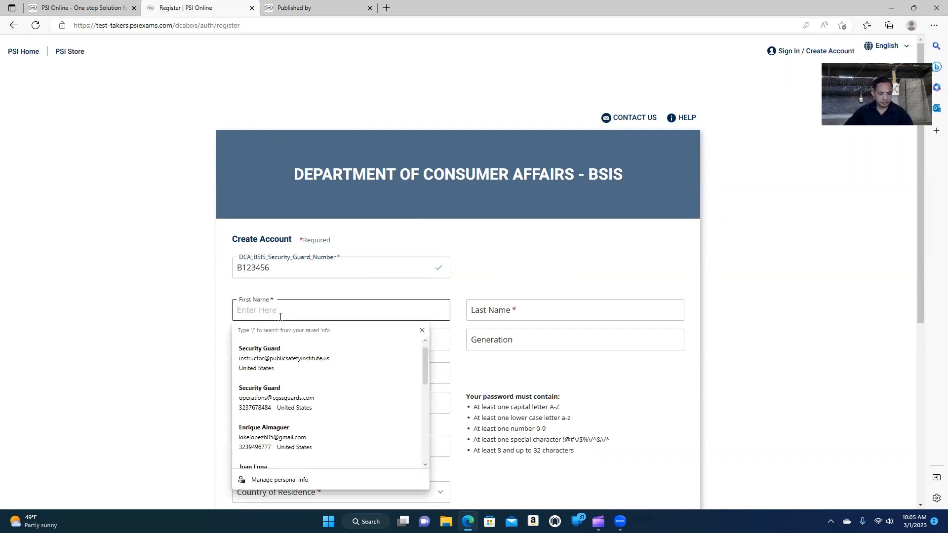
pyautogui.write('Security')
pyautogui.press('Tab')
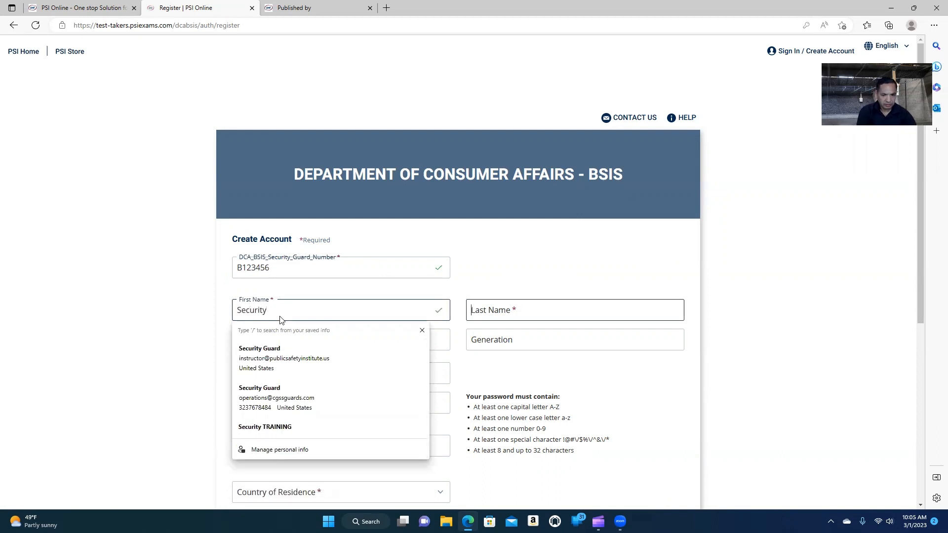
pyautogui.write('Guard')
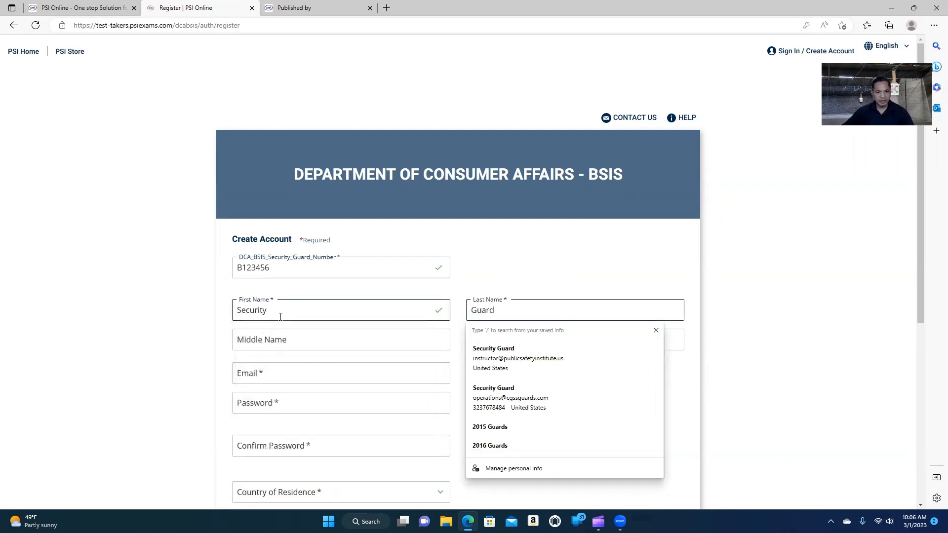
# Fill the e-mail from the saved autofill entry and type a password meeting every rule.
pyautogui.click(283, 378)
pyautogui.write('ins')
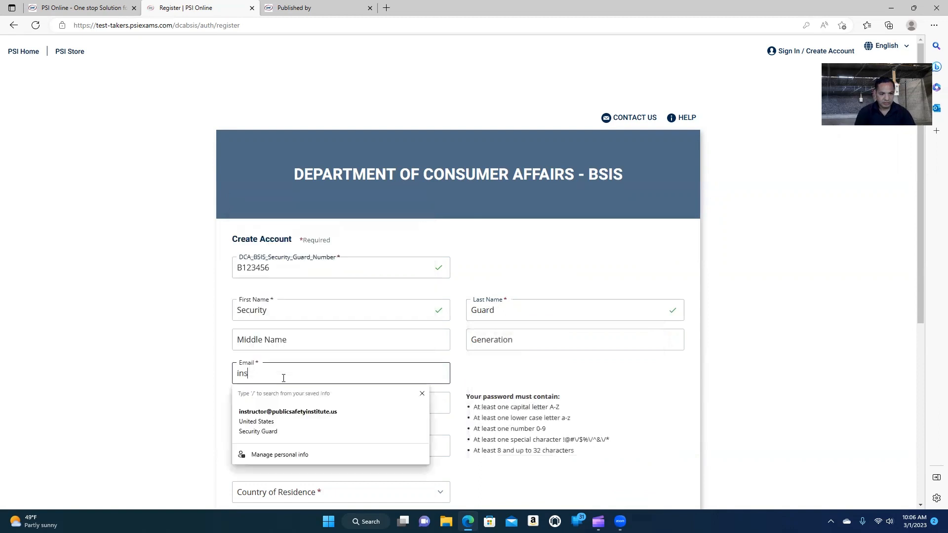
pyautogui.click(292, 414)
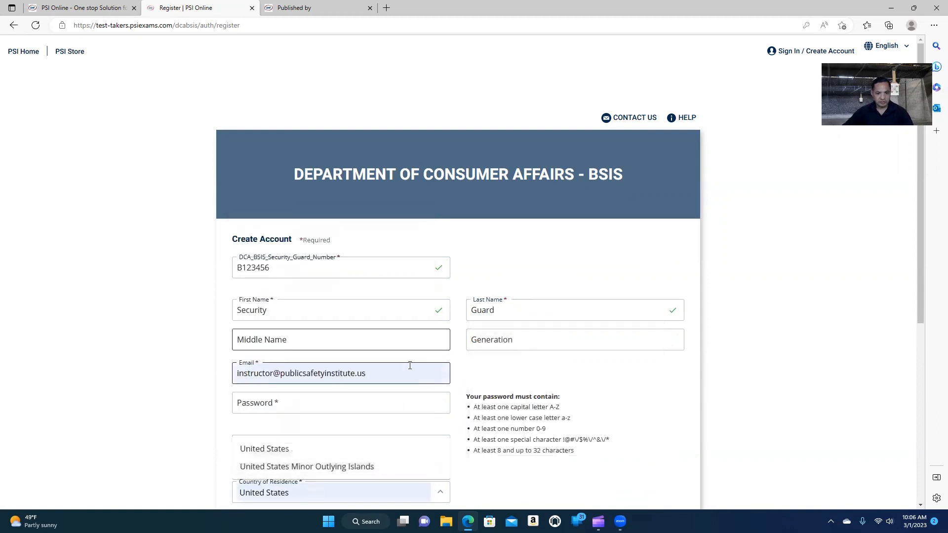
pyautogui.click(307, 407)
pyautogui.write('A')
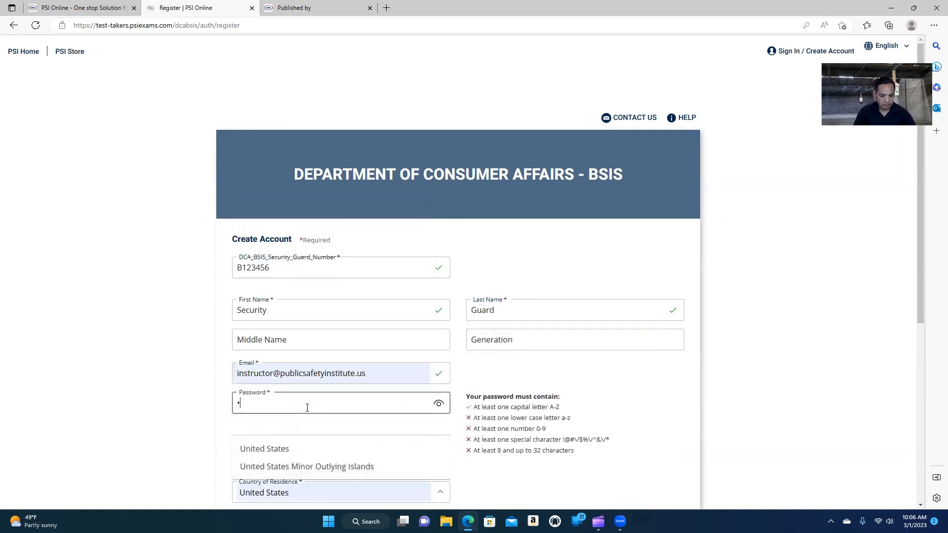
pyautogui.write('!')
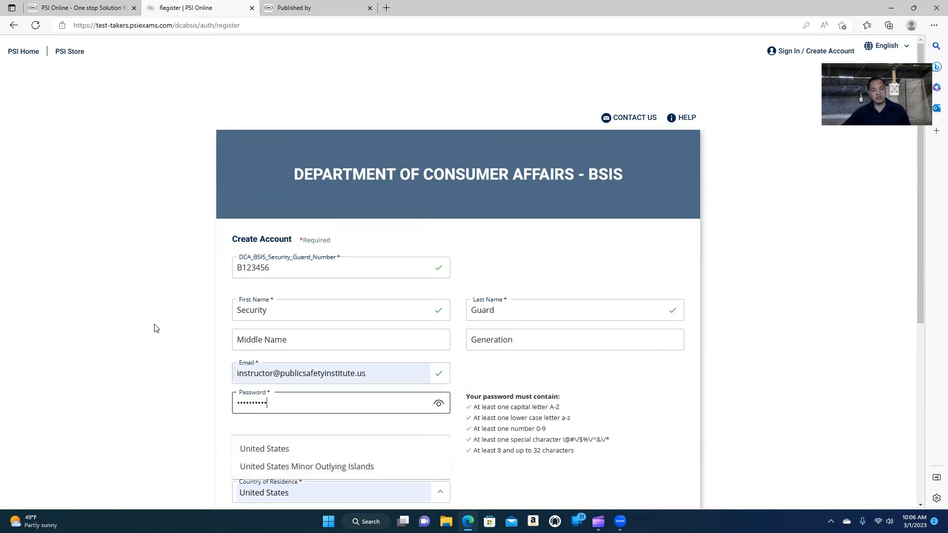
pyautogui.scroll(-3, 170, 321)
# Set United States as country of residence and confirm the password.
pyautogui.click(295, 352)
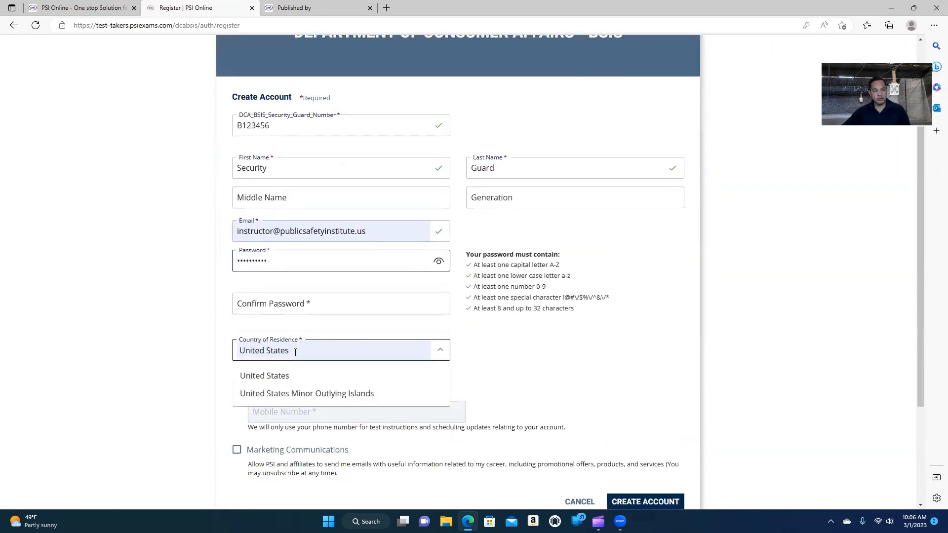
pyautogui.click(275, 377)
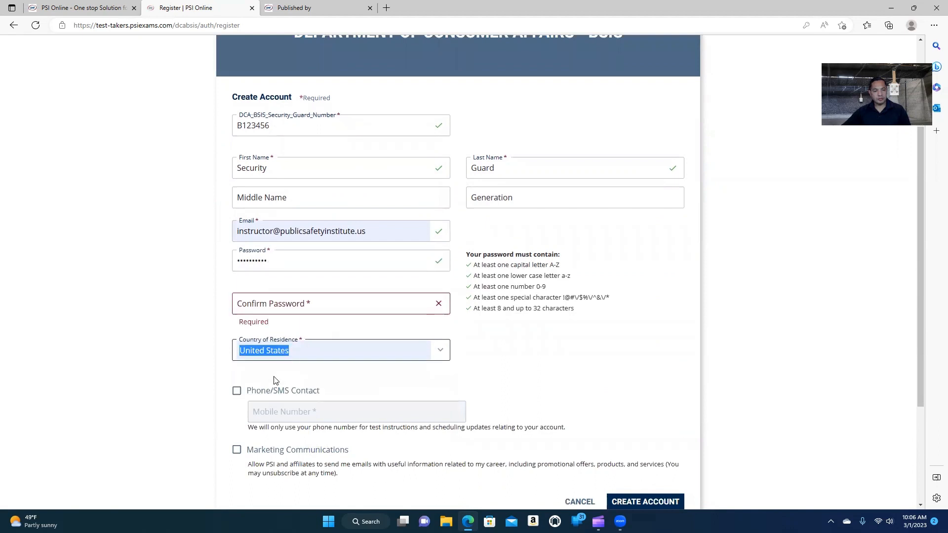
pyautogui.click(312, 307)
pyautogui.write('••')
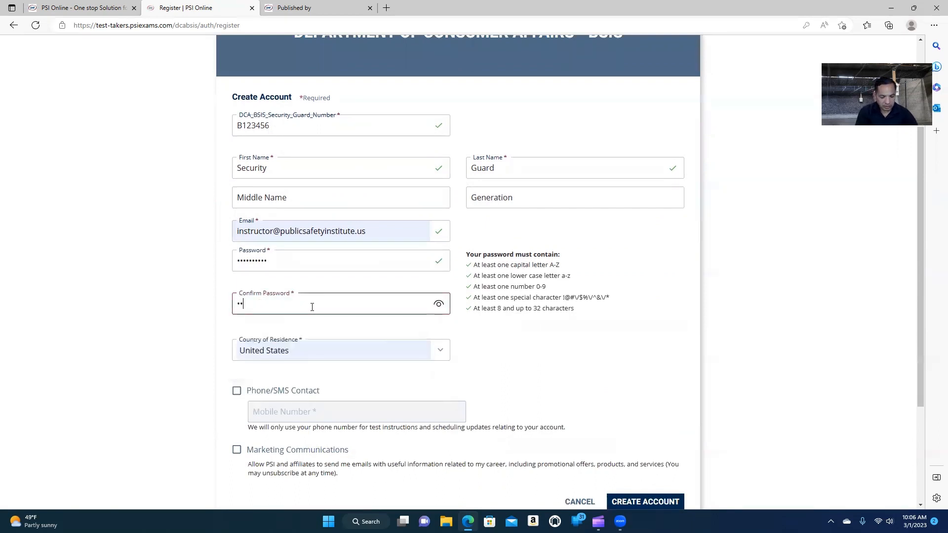
pyautogui.write('••••••')
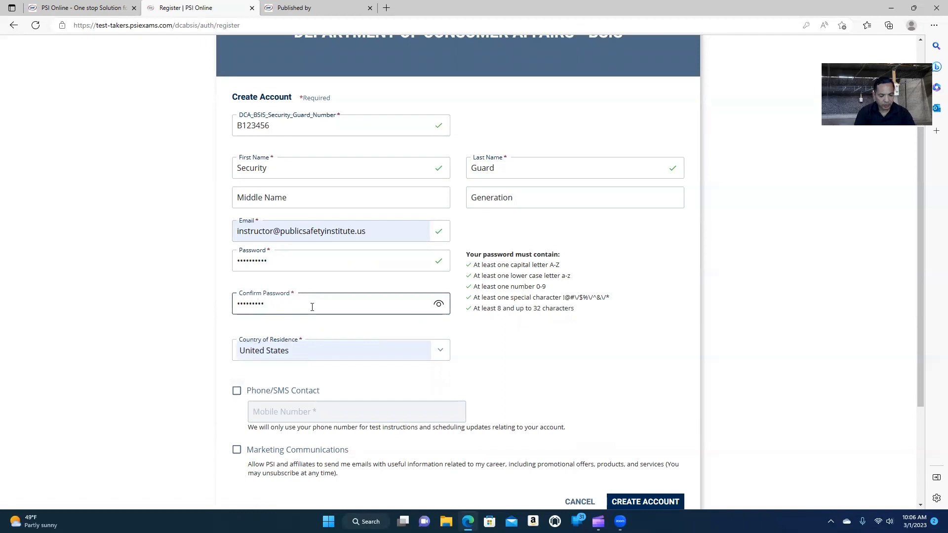
pyautogui.click(514, 360)
# Opt in to Phone/SMS contact and enter the candidate's mobile number.
pyautogui.click(236, 392)
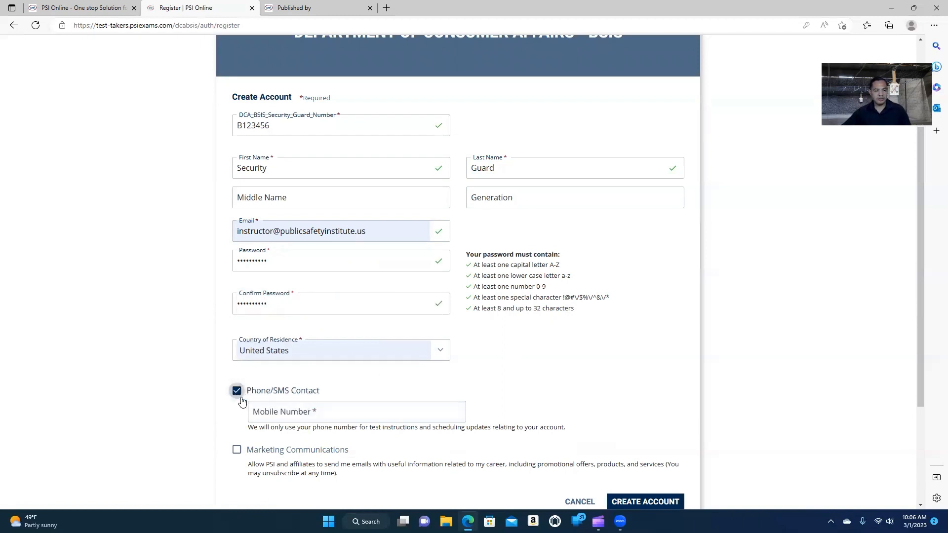
pyautogui.click(263, 413)
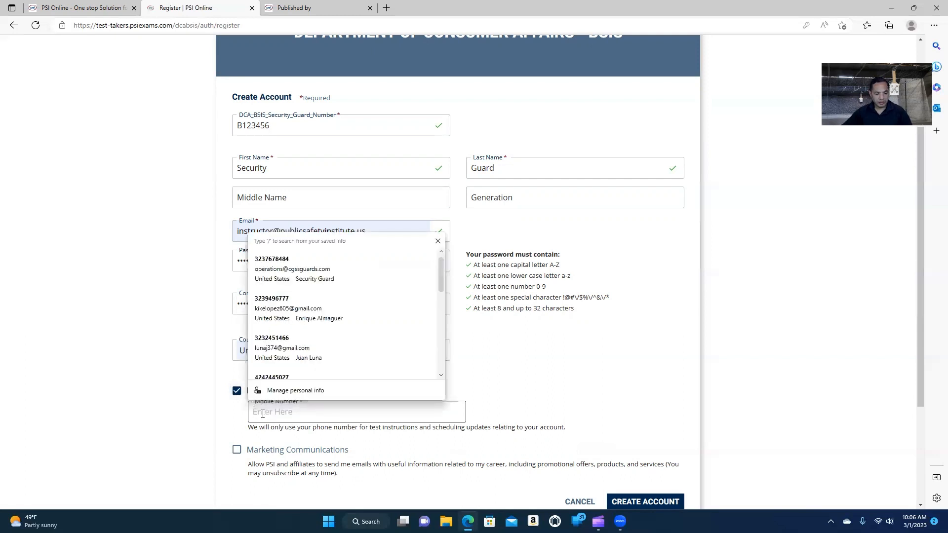
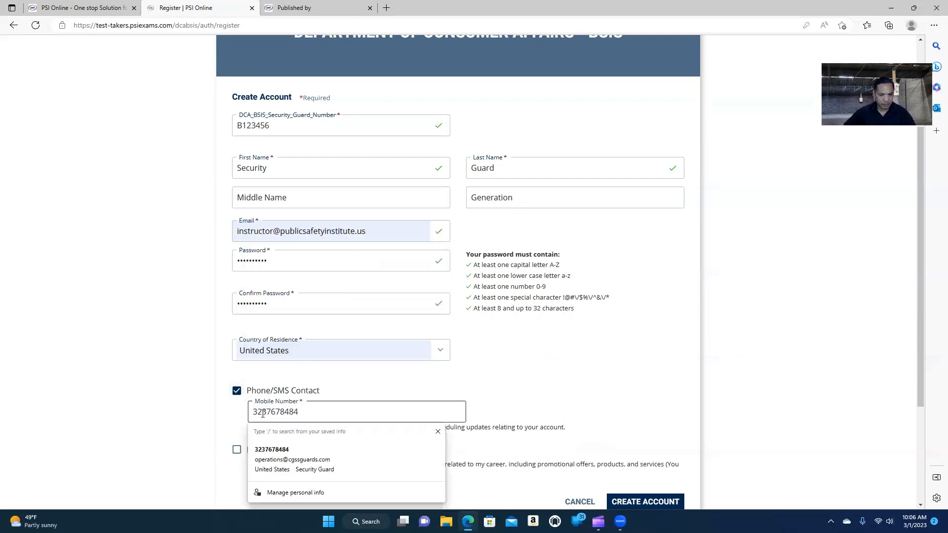
pyautogui.click(436, 397)
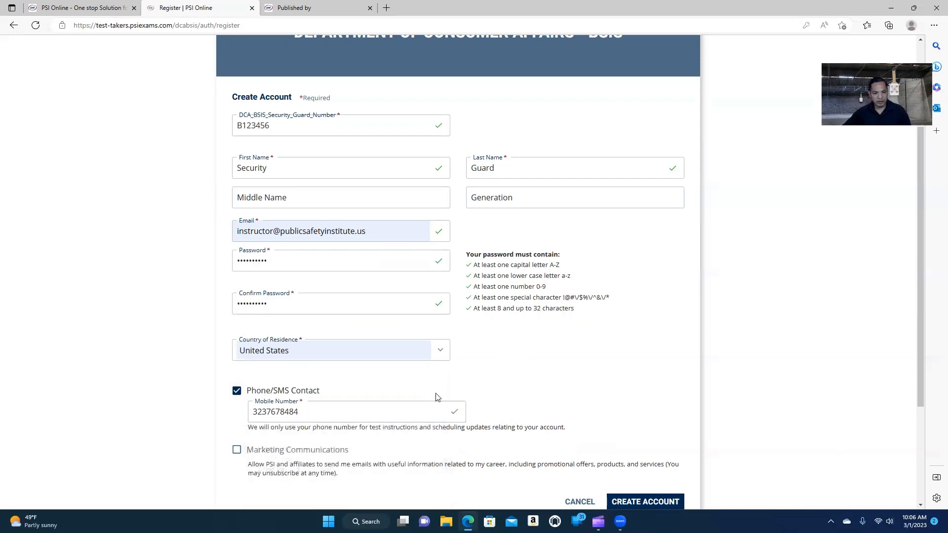
pyautogui.scroll(-3, 364, 434)
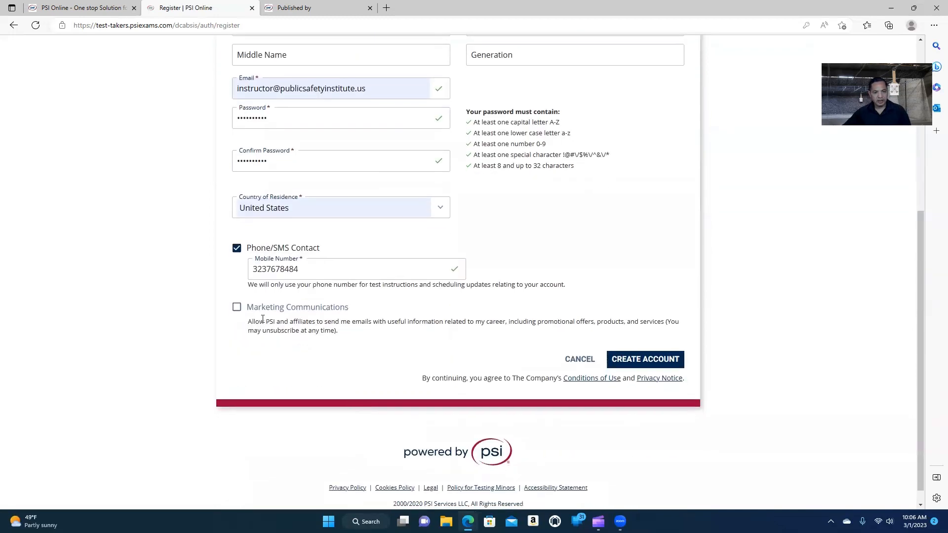
pyautogui.scroll(5, 401, 259)
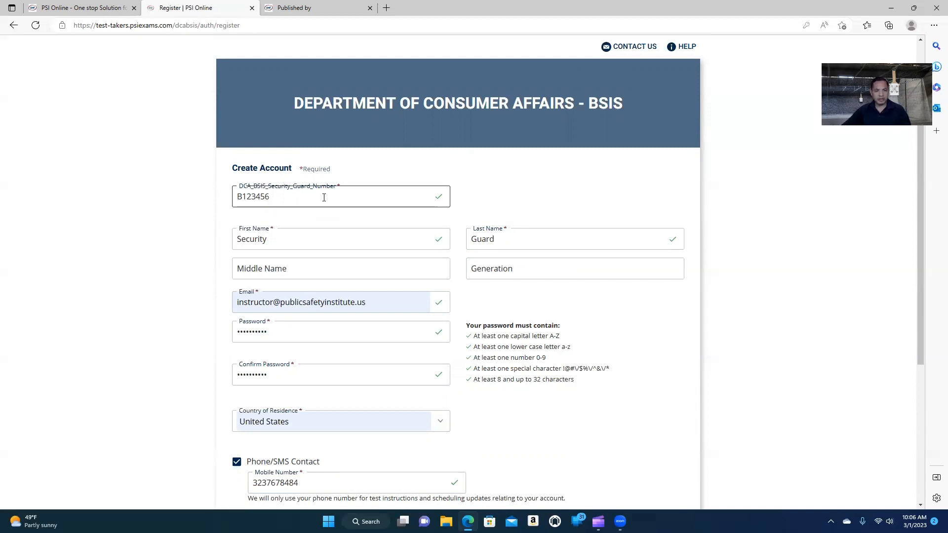
pyautogui.scroll(-5, 324, 198)
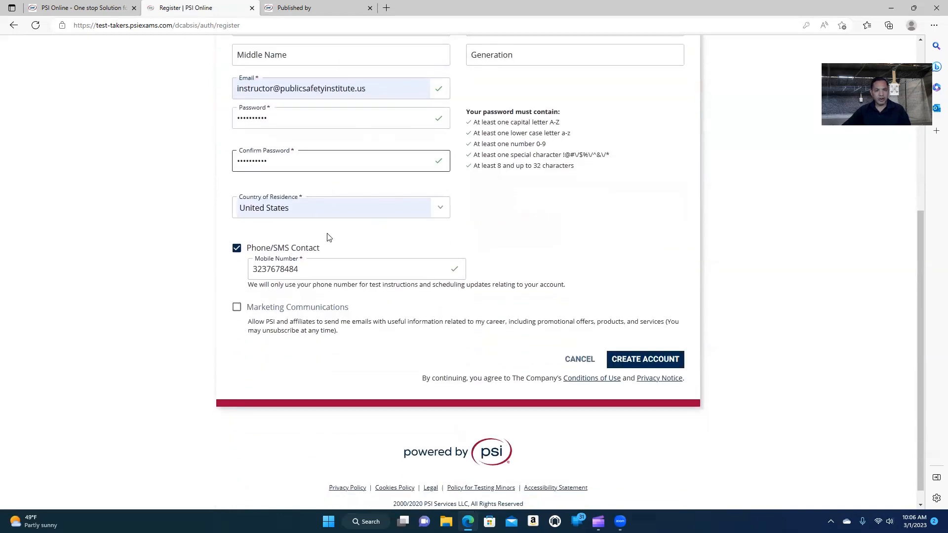
# Submit the Create Account form and log in from the Registration success dialog.
pyautogui.click(652, 361)
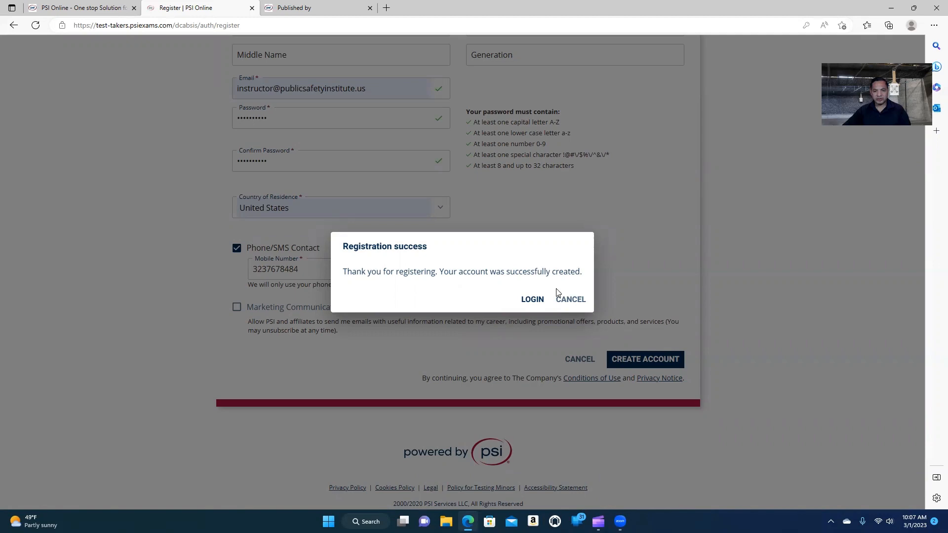
pyautogui.click(530, 300)
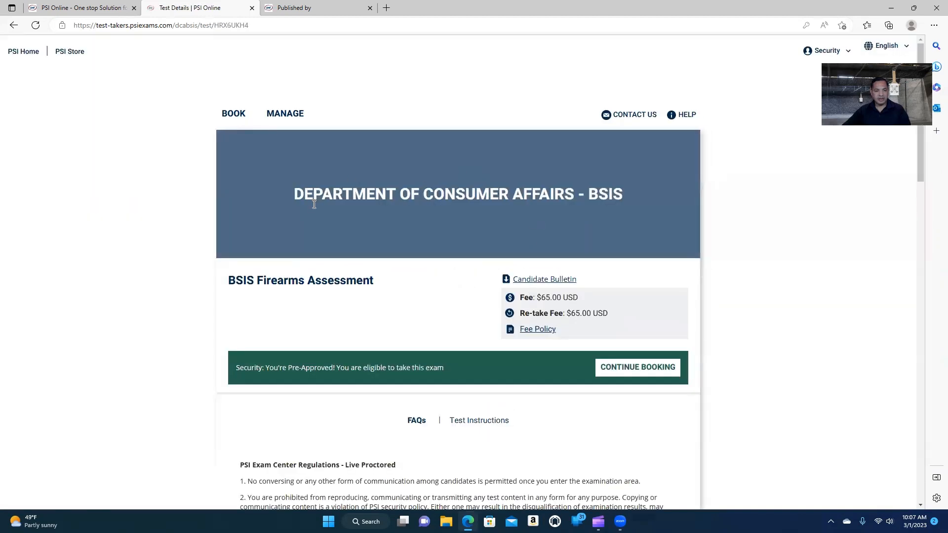
# Continue booking the pre-approved BSIS Firearms Assessment.
pyautogui.scroll(-1, 313, 207)
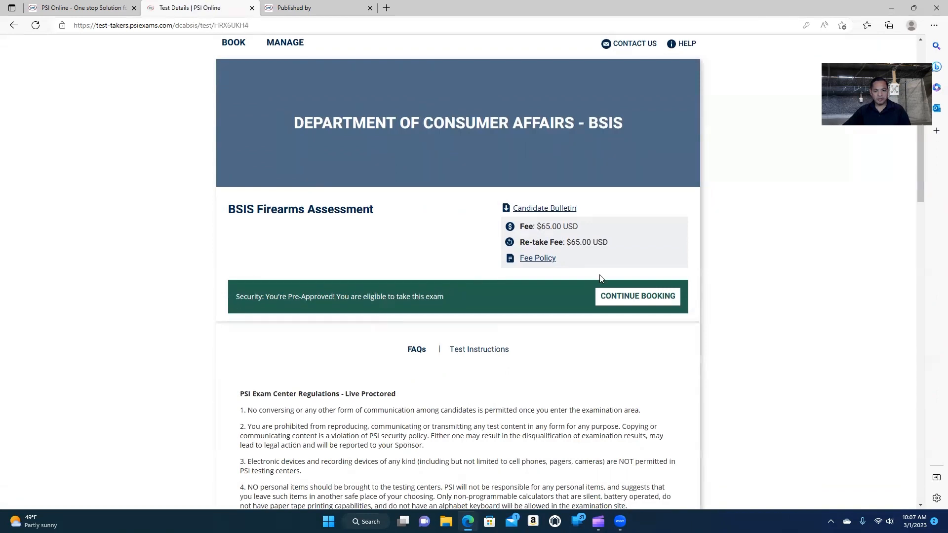
pyautogui.click(630, 298)
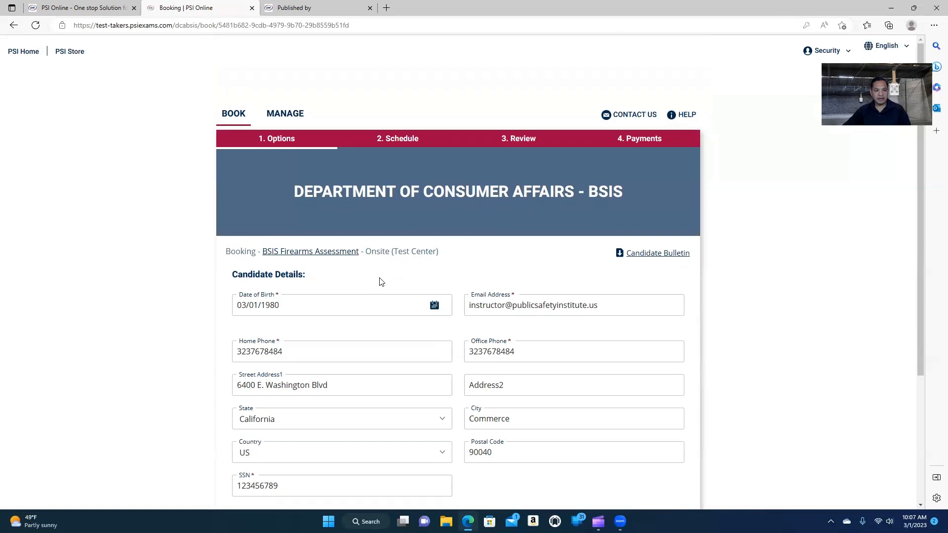
# Accept the prefilled onsite Candidate Details and proceed to the Schedule step.
pyautogui.scroll(-1, 318, 229)
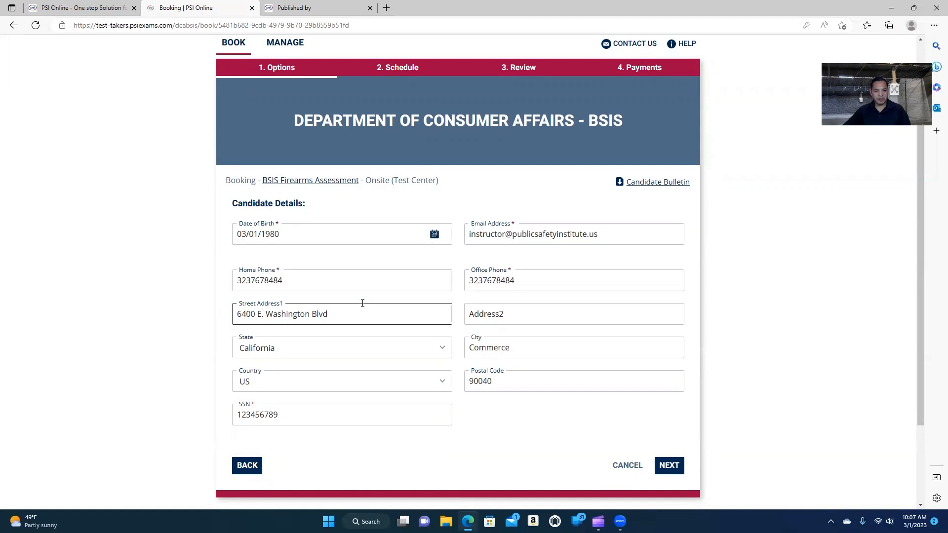
pyautogui.scroll(-2, 509, 309)
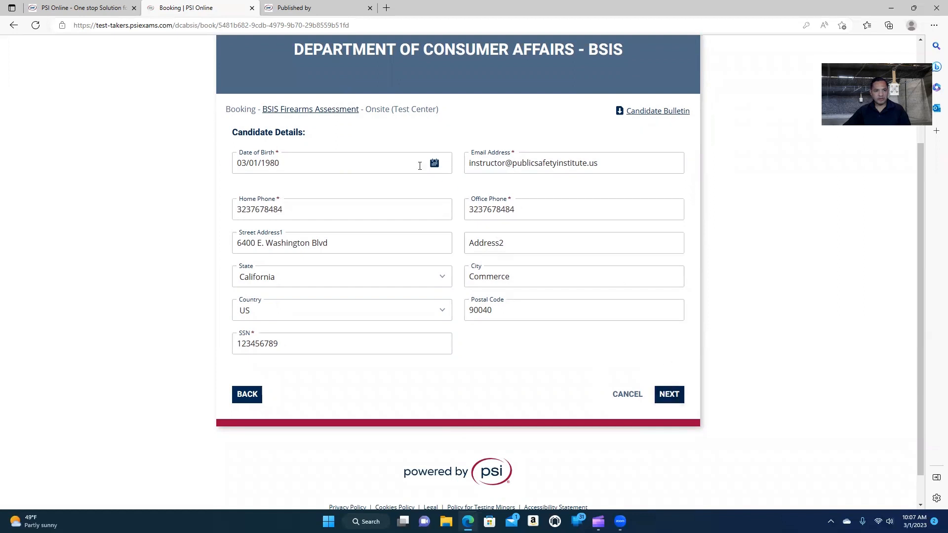
pyautogui.click(659, 394)
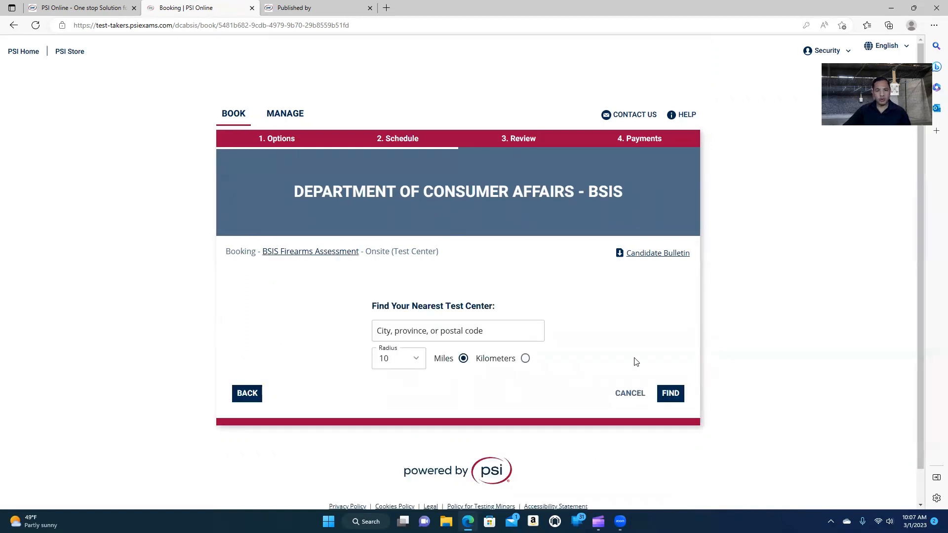
# Search for test centers within a 25-mile radius of Los Angeles, CA 90040.
pyautogui.click(427, 332)
pyautogui.write('9')
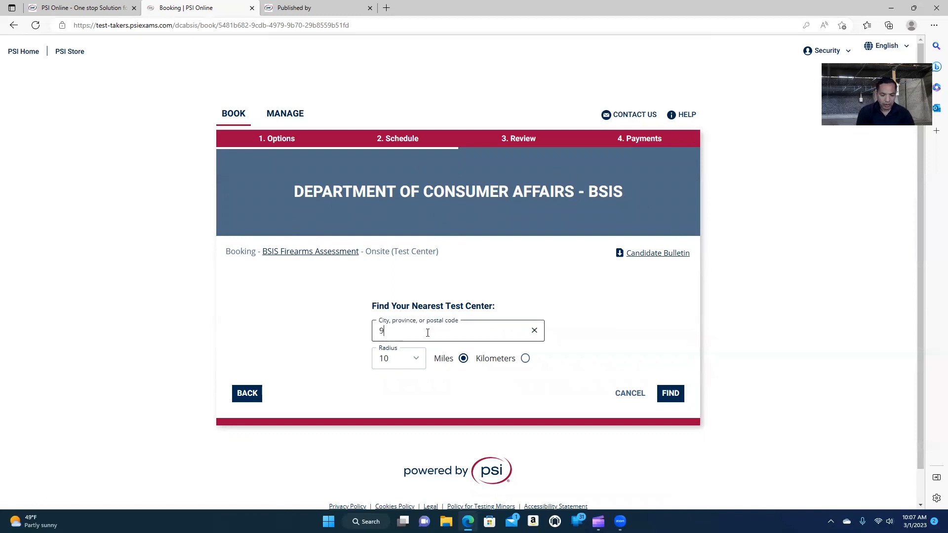
pyautogui.write('0040')
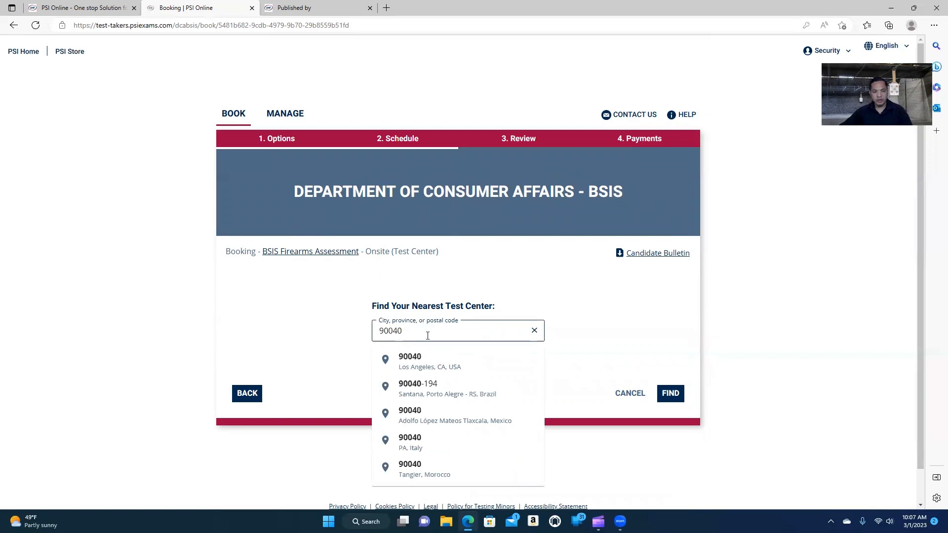
pyautogui.click(429, 359)
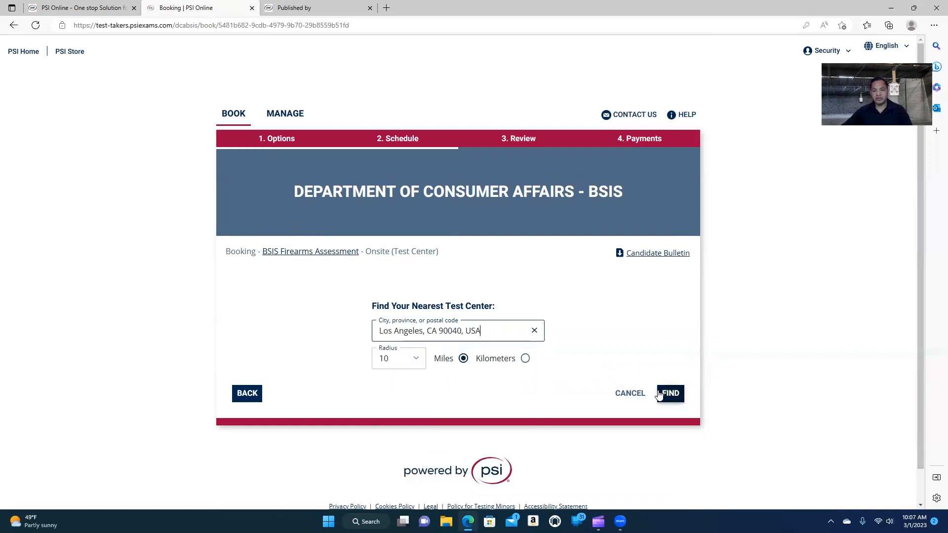
pyautogui.click(417, 361)
pyautogui.click(400, 420)
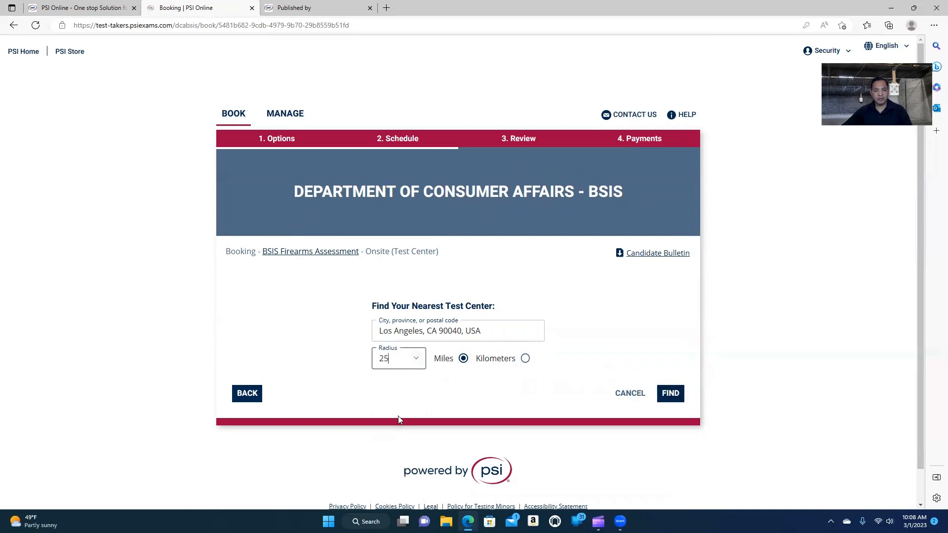
pyautogui.click(671, 393)
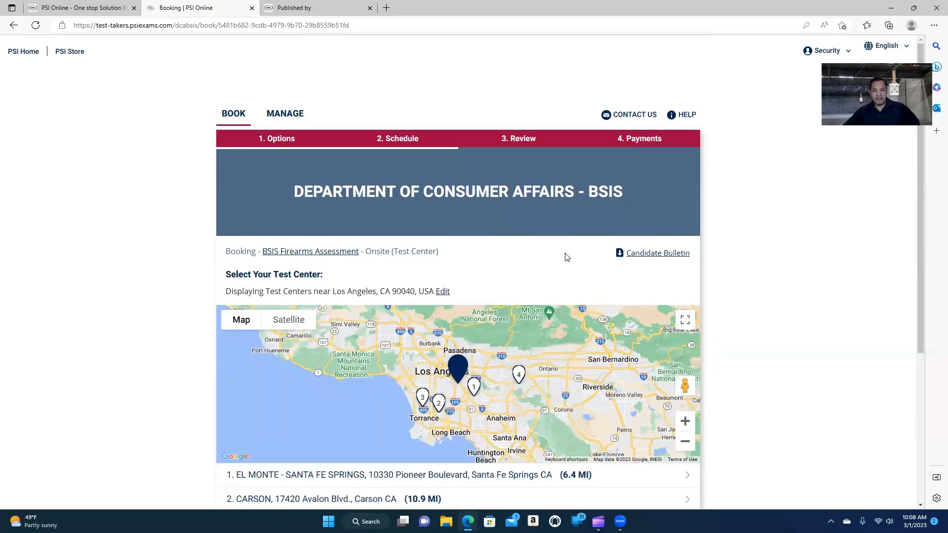
pyautogui.scroll(-1, 563, 254)
pyautogui.scroll(-3, 561, 236)
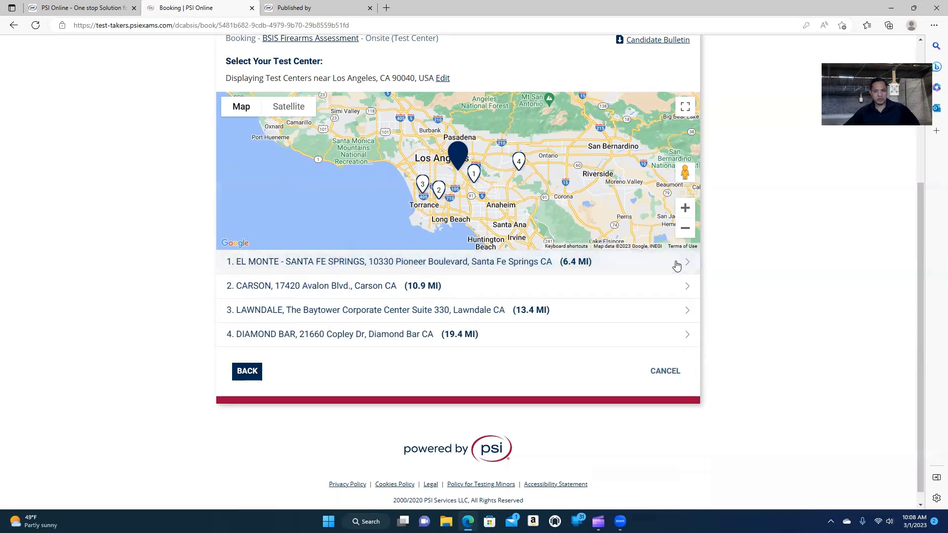
# Choose the El Monte – Santa Fe Springs test center.
pyautogui.click(676, 265)
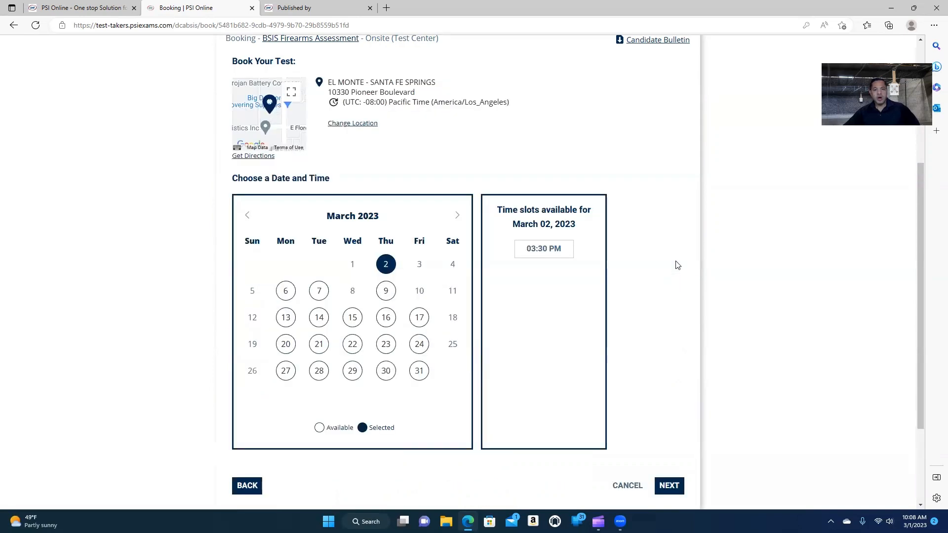
pyautogui.scroll(3, 677, 269)
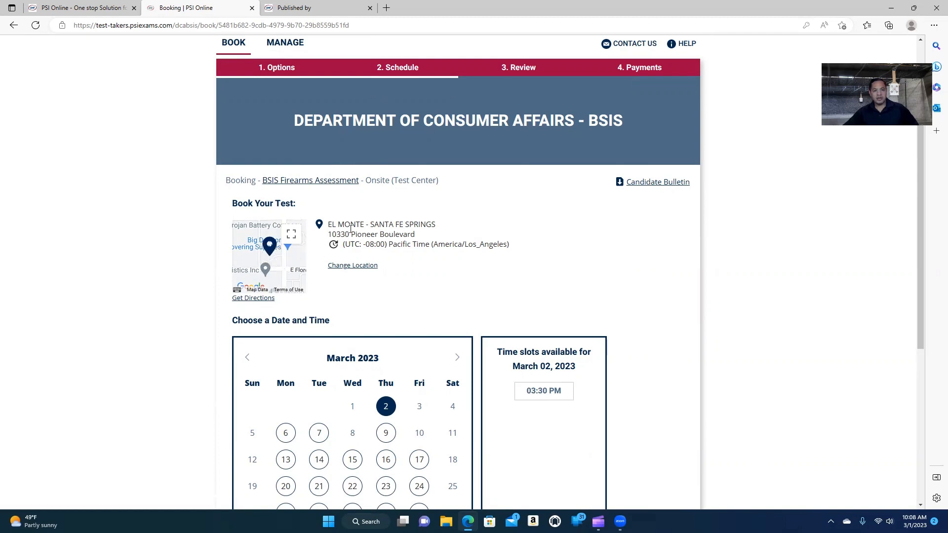
pyautogui.scroll(-3, 401, 232)
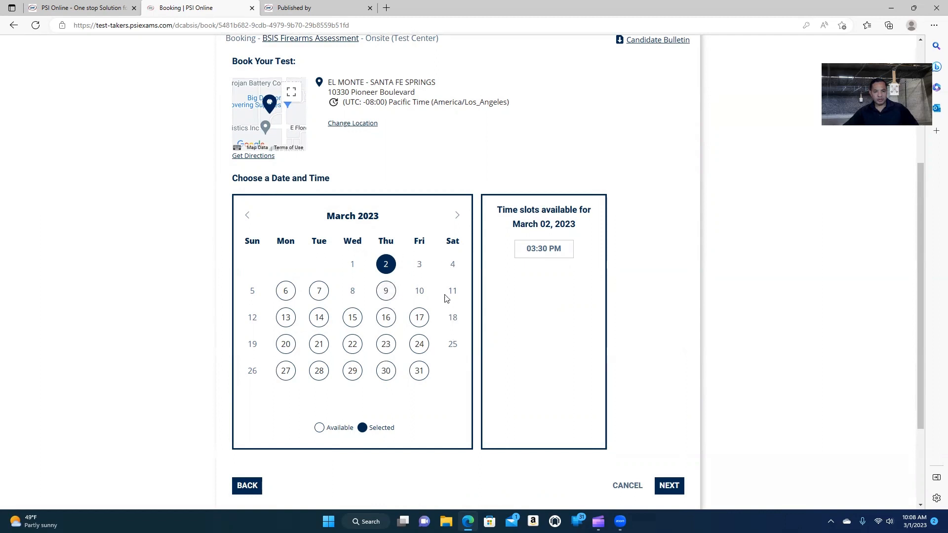
# Compare available time slots on March 9, 6, 7, 24, 22, 29 and 31.
pyautogui.click(388, 292)
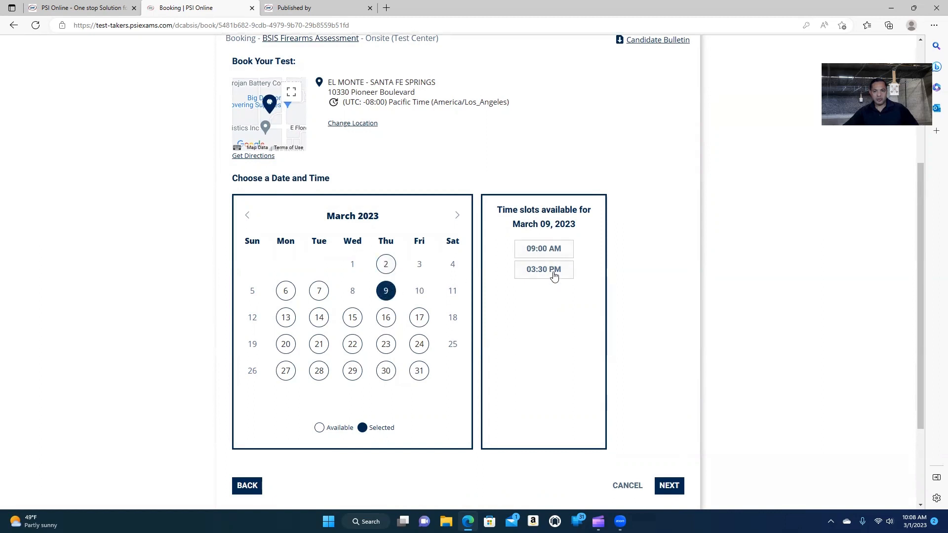
pyautogui.click(290, 295)
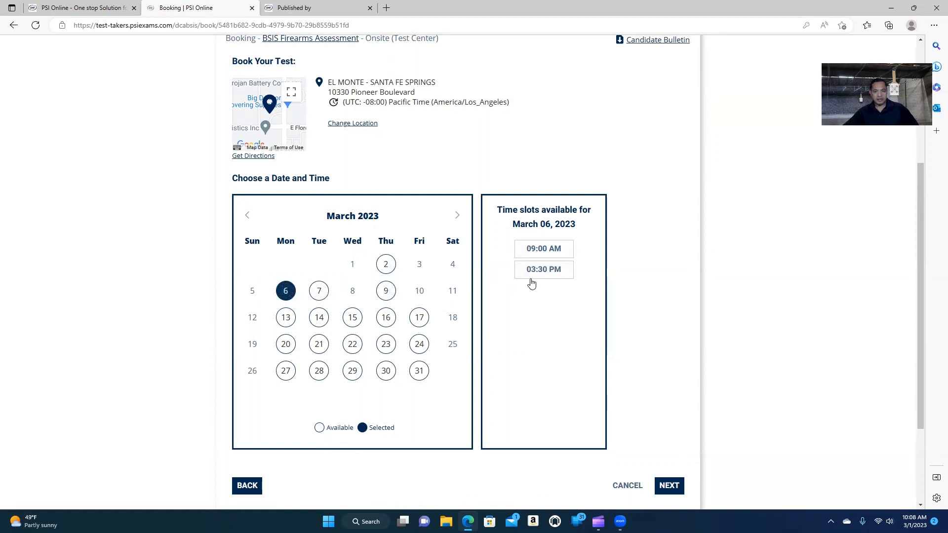
pyautogui.click(319, 295)
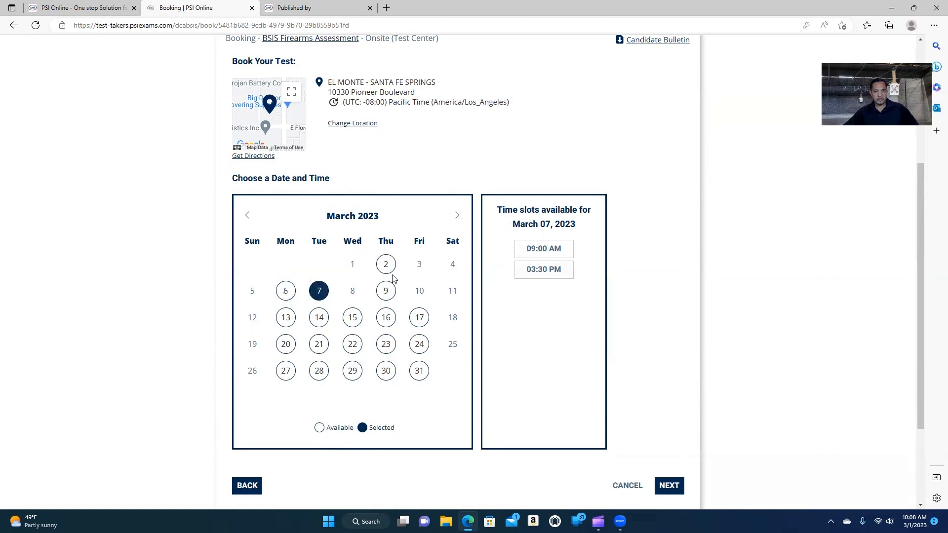
pyautogui.click(423, 346)
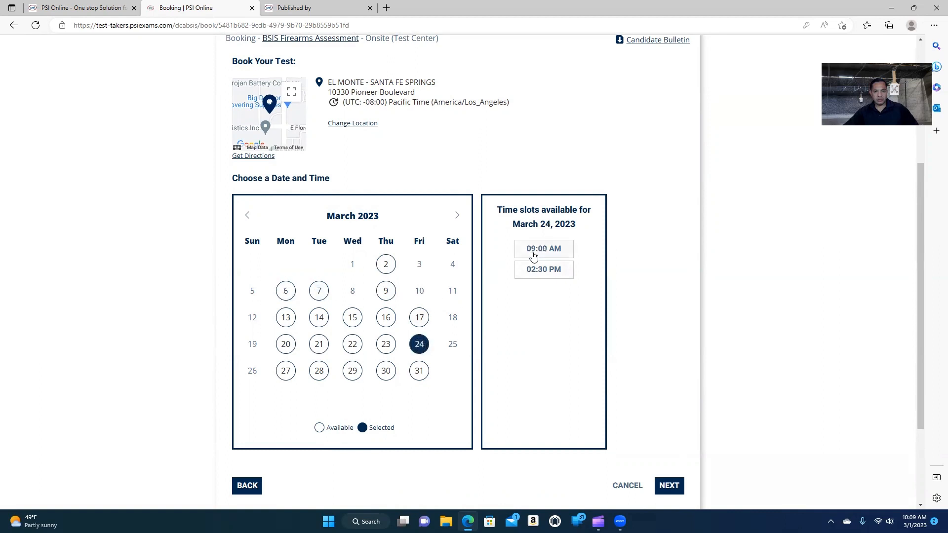
pyautogui.click(355, 349)
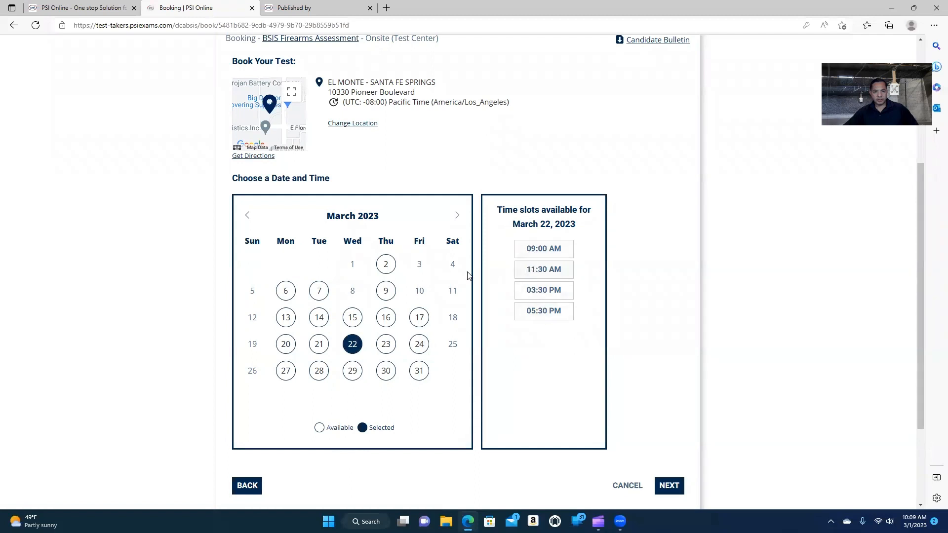
pyautogui.click(349, 373)
pyautogui.click(418, 373)
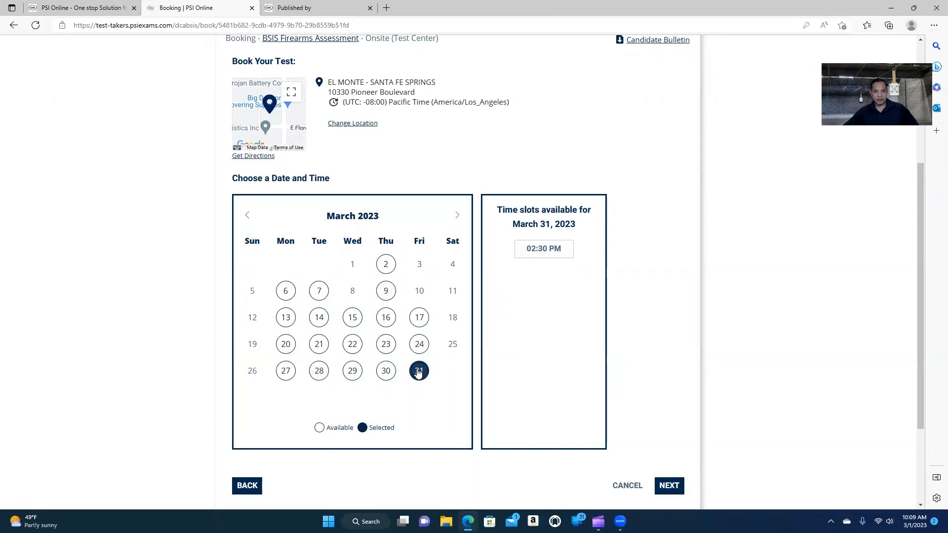
# Book March 9 at the 09:00 AM slot and submit the date and time.
pyautogui.click(387, 294)
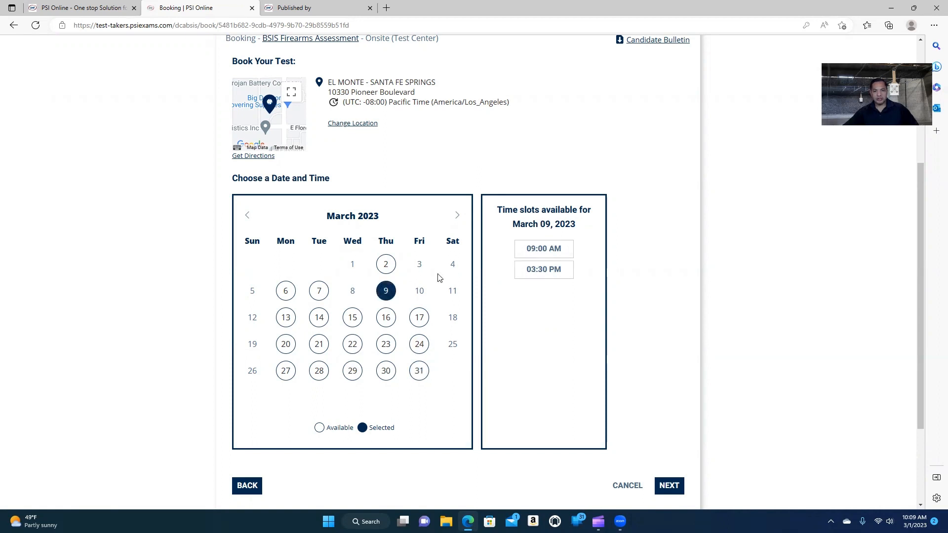
pyautogui.click(537, 251)
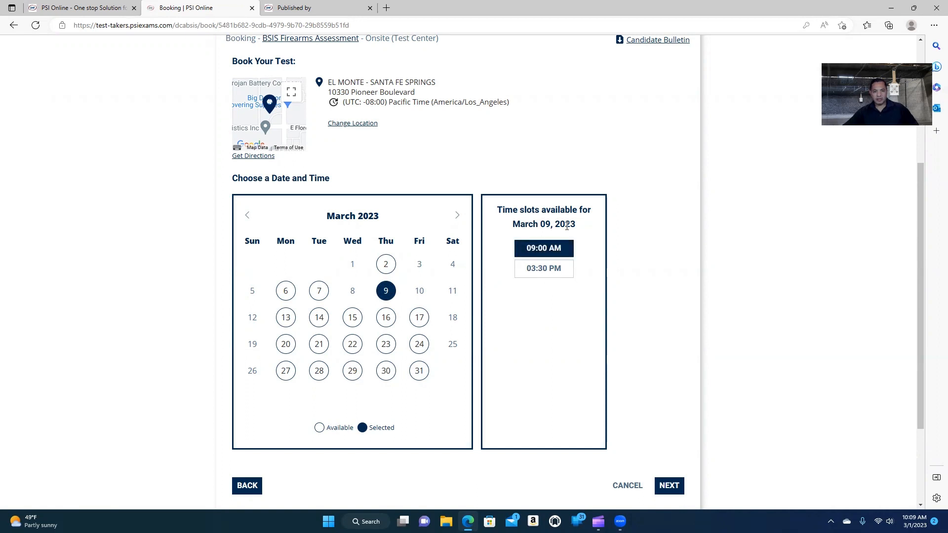
pyautogui.scroll(-3, 553, 269)
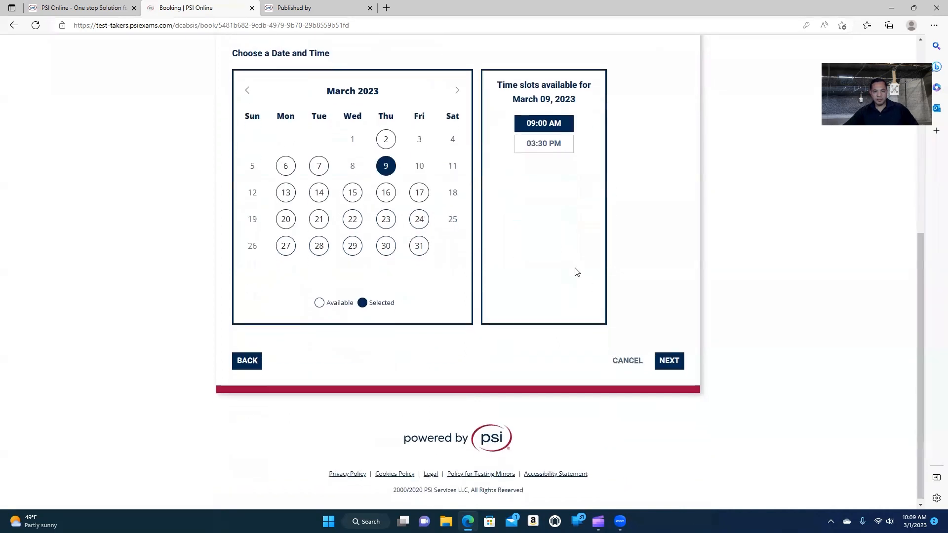
pyautogui.click(675, 355)
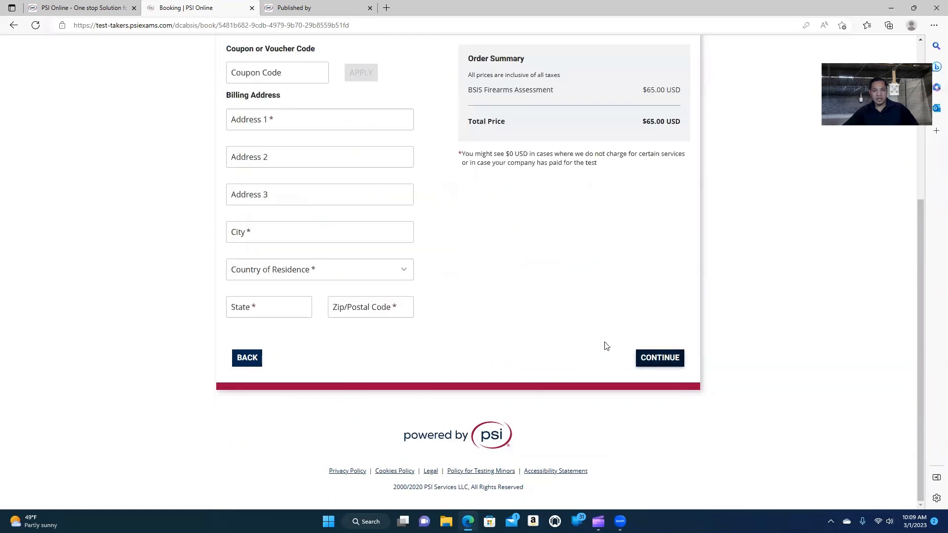
# Enter the billing street address in Address 1 using the autofill suggestion.
pyautogui.scroll(3, 607, 346)
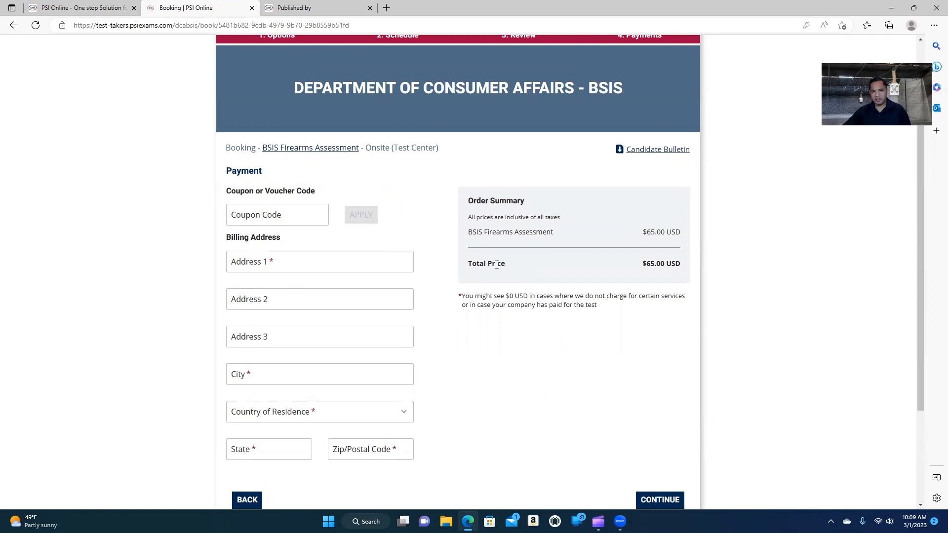
pyautogui.click(285, 262)
pyautogui.write('640')
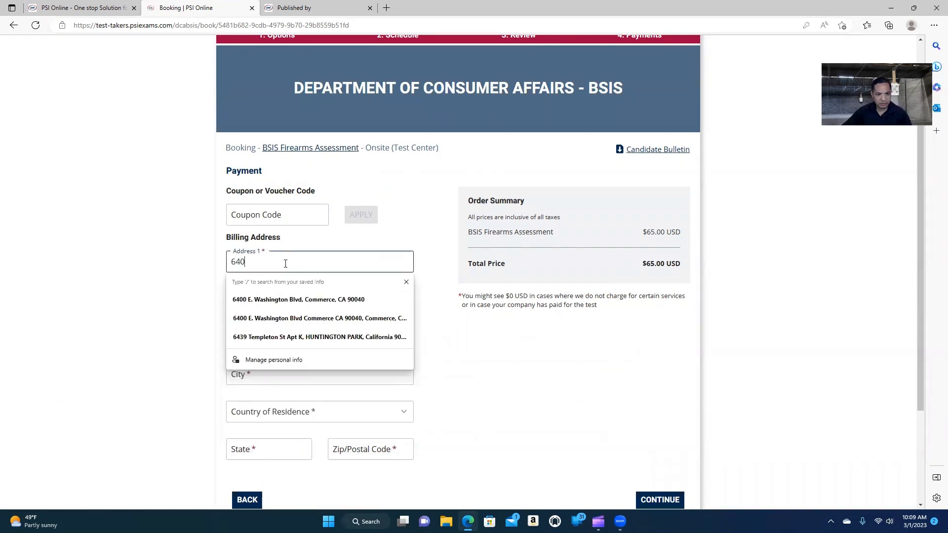
pyautogui.write('0')
pyautogui.click(308, 299)
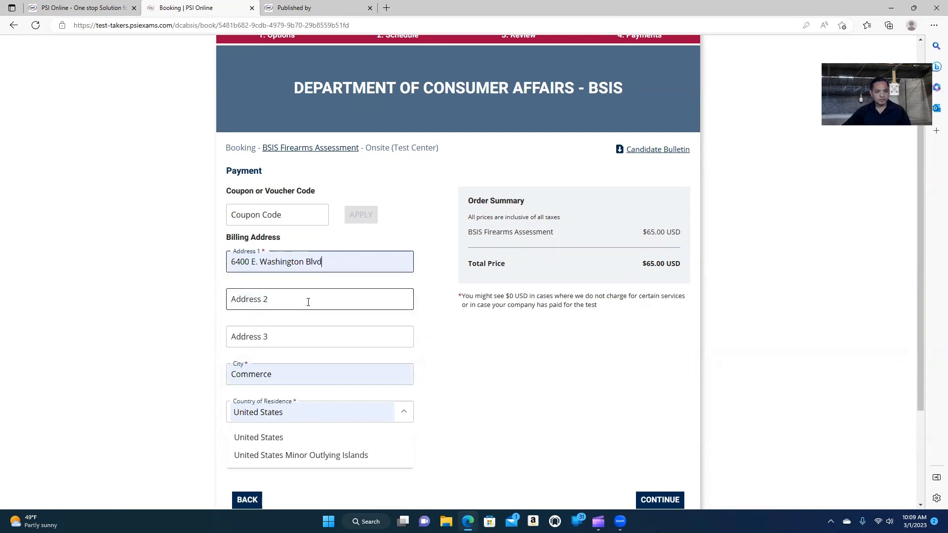
# Set country to United States and state to California, then continue to review.
pyautogui.click(288, 441)
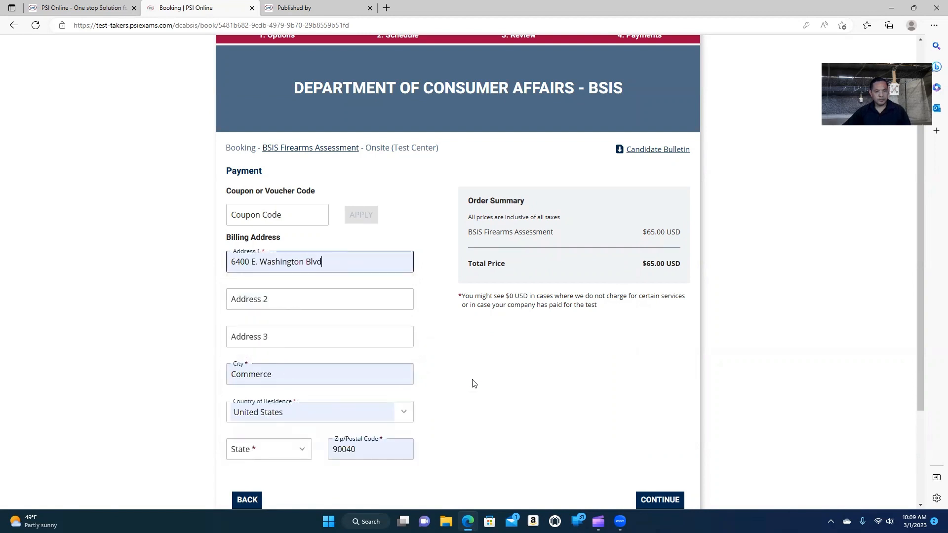
pyautogui.scroll(-3, 487, 392)
pyautogui.click(302, 309)
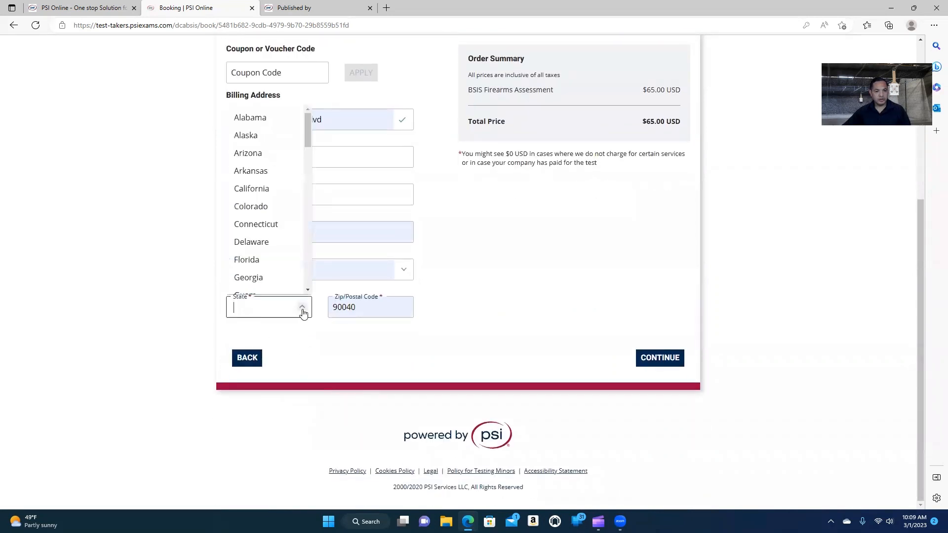
pyautogui.click(267, 189)
pyautogui.scroll(1, 531, 232)
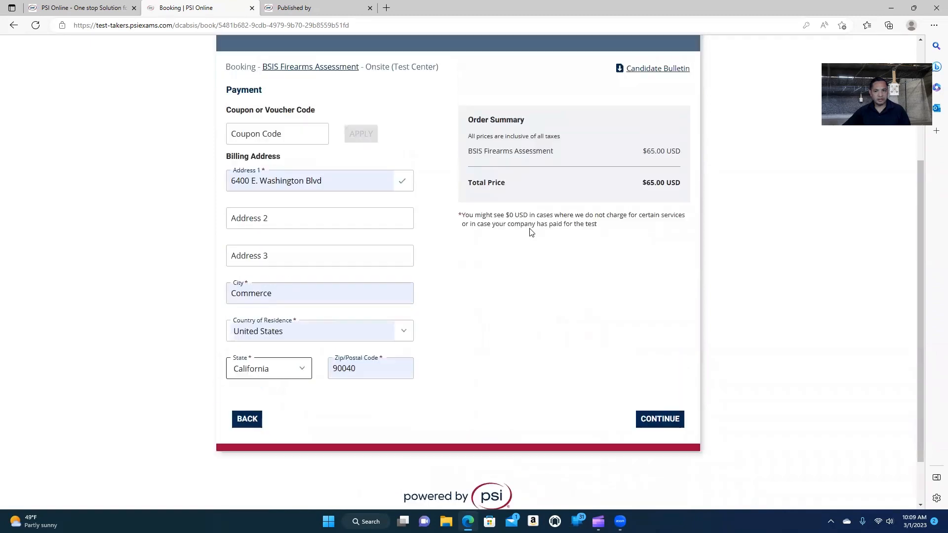
pyautogui.scroll(3, 484, 244)
pyautogui.scroll(-4, 525, 349)
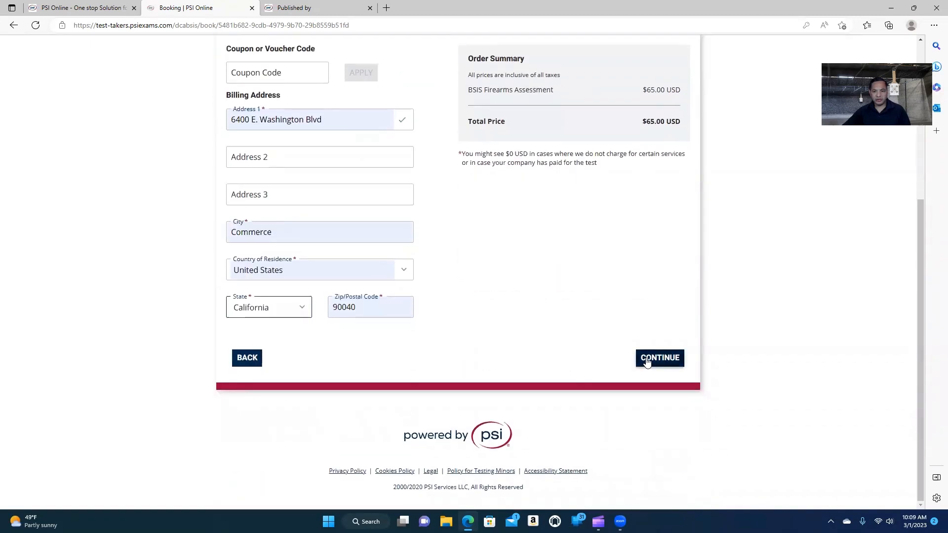
pyautogui.click(646, 360)
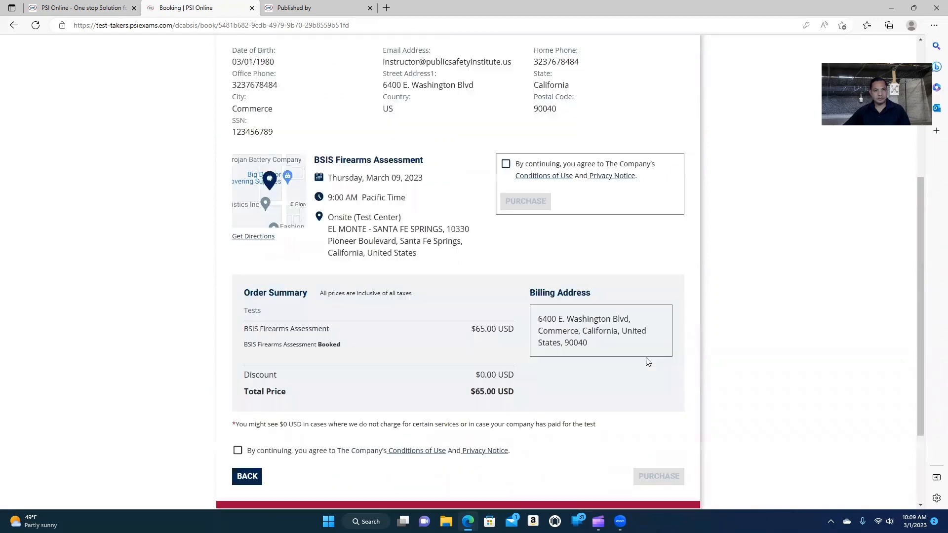
# Tick the Conditions of Use and Privacy Notice agreement on the Review Booking page.
pyautogui.scroll(2, 696, 332)
pyautogui.scroll(2, 695, 332)
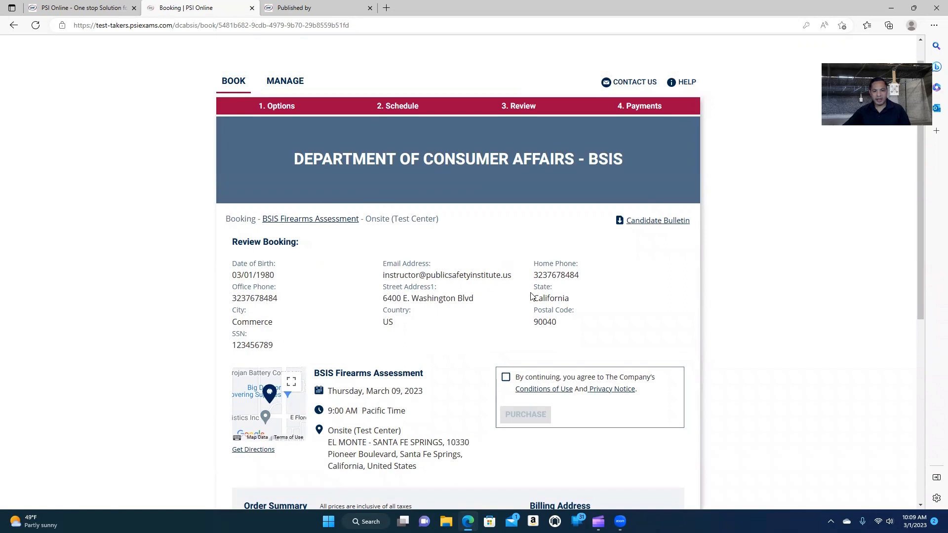
pyautogui.scroll(-3, 567, 306)
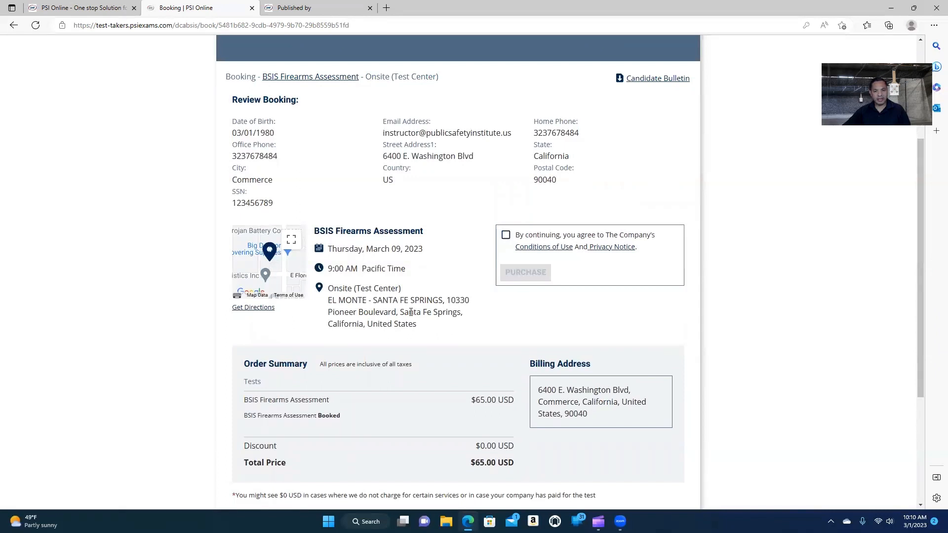
pyautogui.click(506, 237)
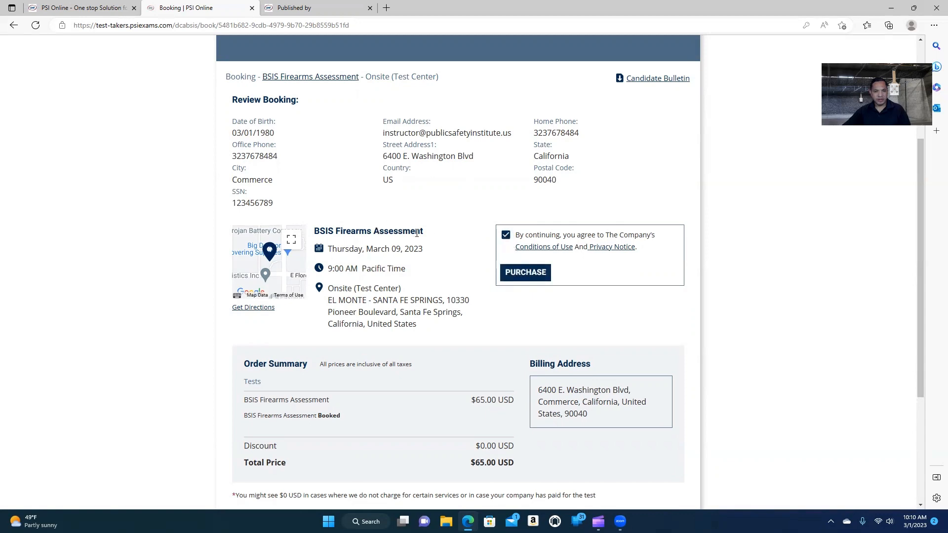
pyautogui.scroll(-3, 416, 233)
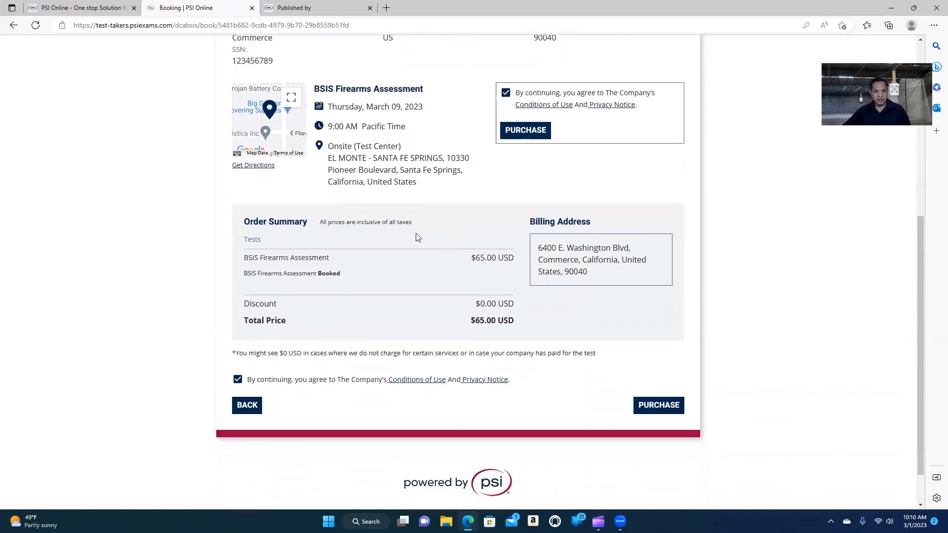